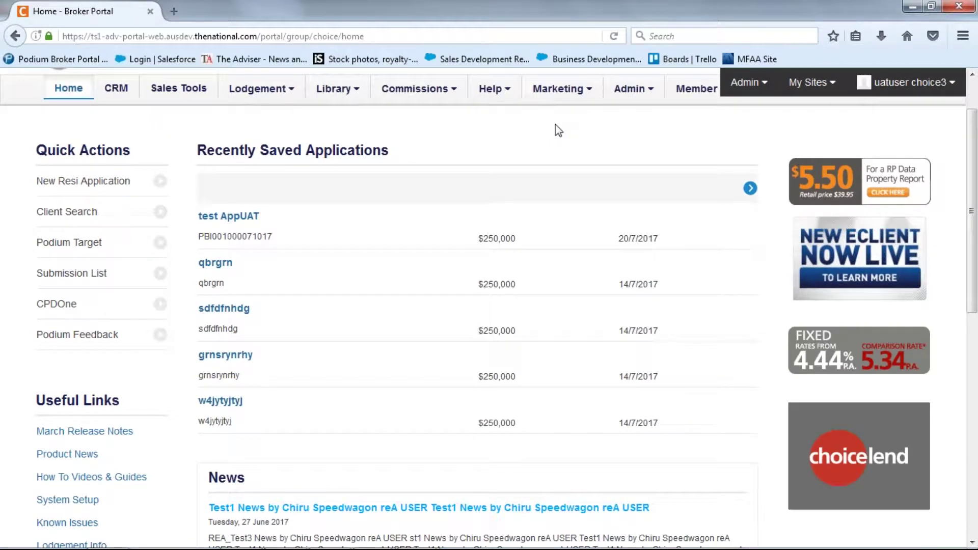
# Step: Open Library > Lender Contacts in Podium and scroll through the lender tables
pyautogui.click(345, 95)
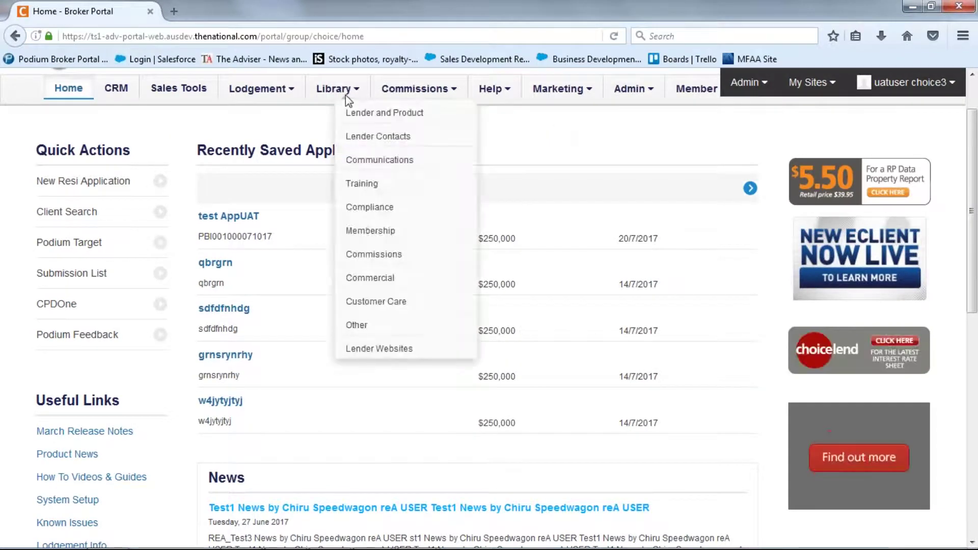
pyautogui.click(365, 138)
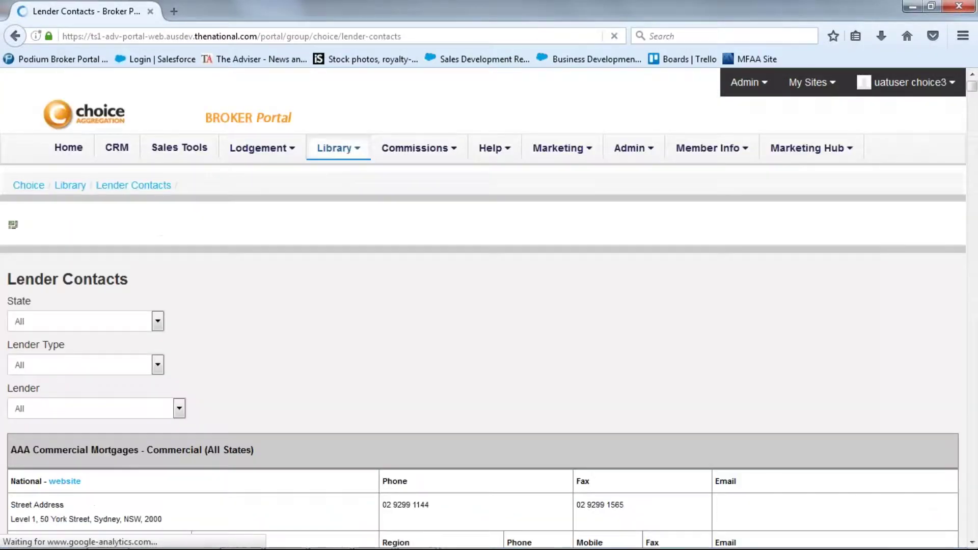
pyautogui.scroll(-5, 362, 143)
pyautogui.scroll(-7, 357, 143)
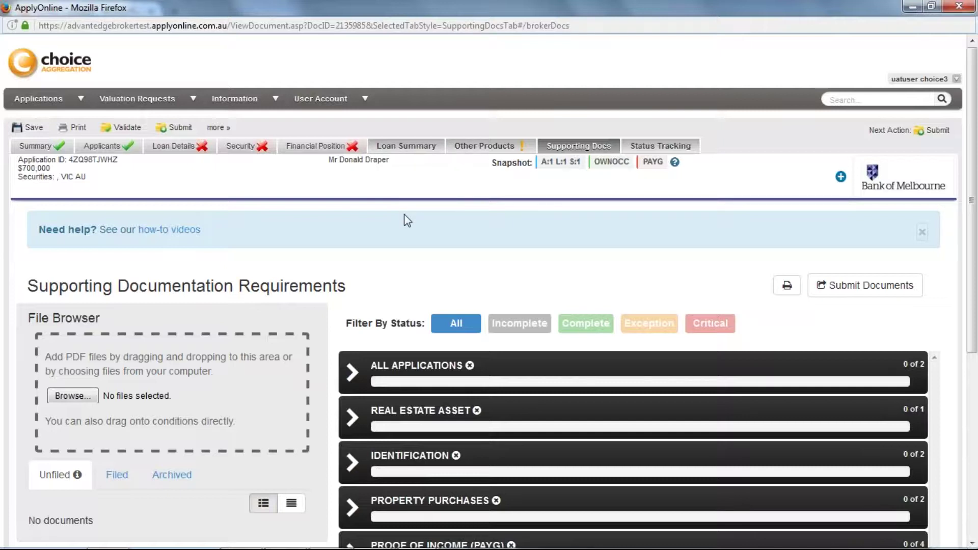
# Step: Shrink the browser window and place it beside the Supporting Docs folder
pyautogui.scroll(-3, 405, 214)
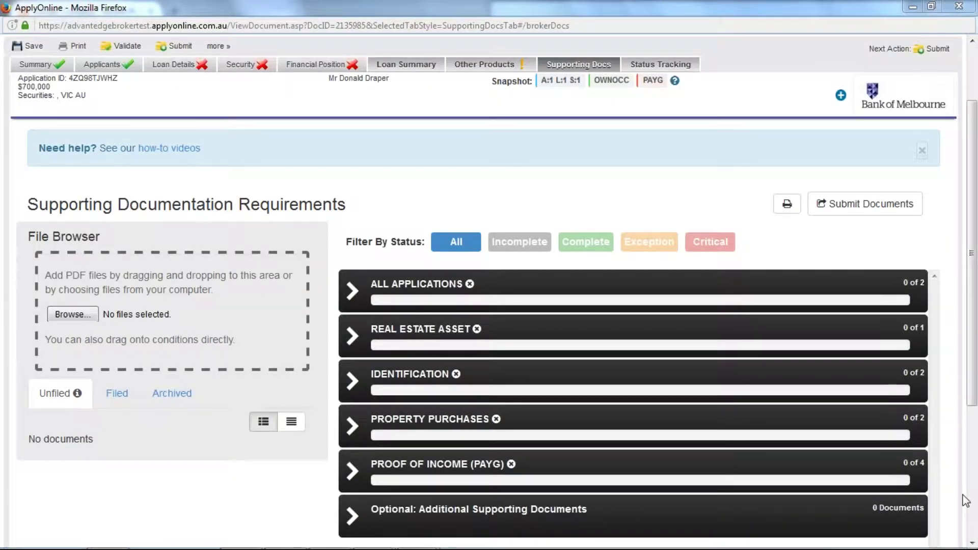
pyautogui.click(931, 7)
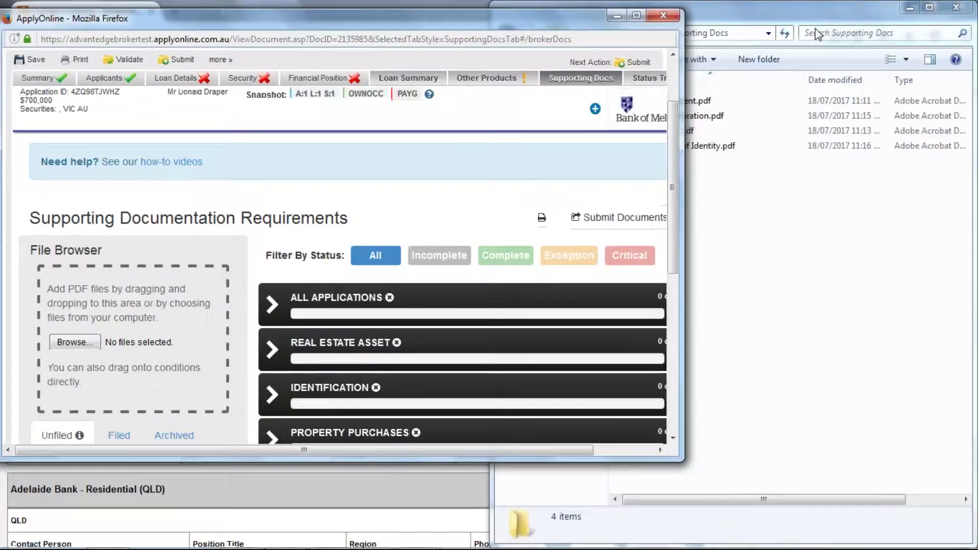
pyautogui.moveTo(535, 20); pyautogui.dragTo(0, 35)
pyautogui.click(688, 107)
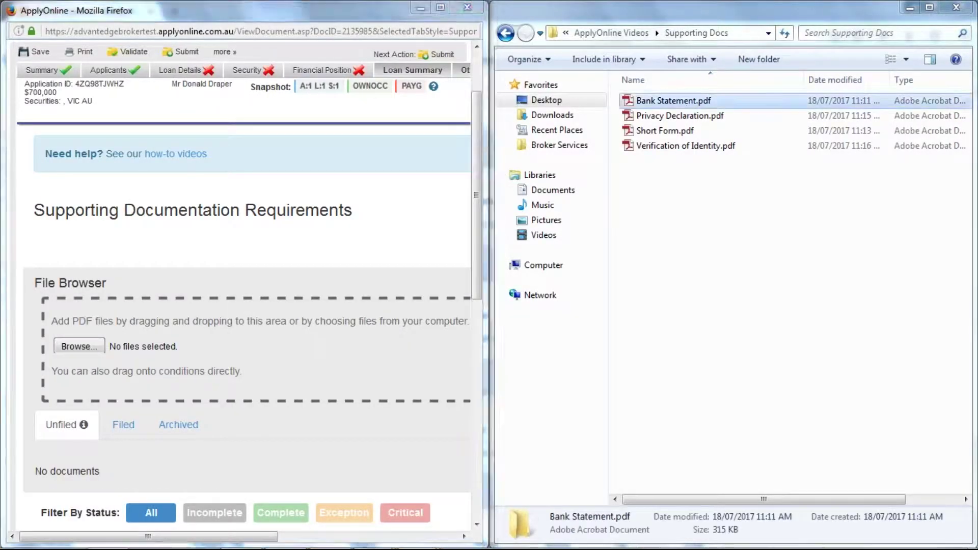
# Step: Drag Bank Statement, Privacy Declaration, Short Form and Verification of Identity PDFs into the File Browser
pyautogui.moveTo(674, 101); pyautogui.dragTo(243, 347)
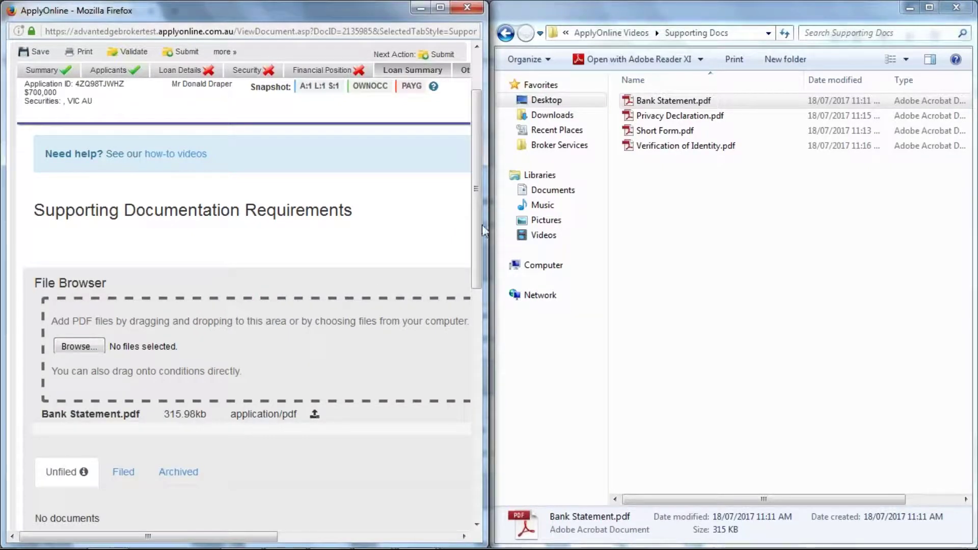
pyautogui.moveTo(680, 115); pyautogui.dragTo(274, 348)
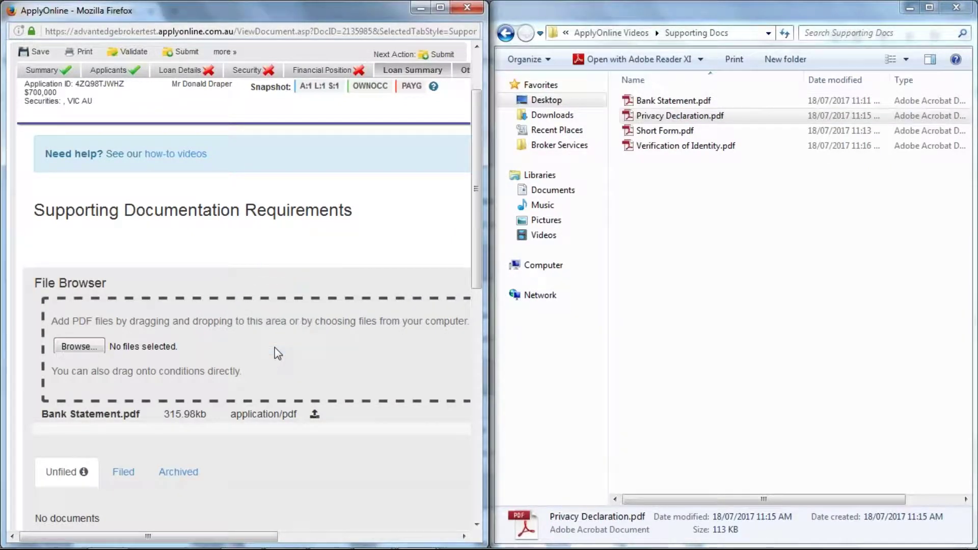
pyautogui.click(682, 133)
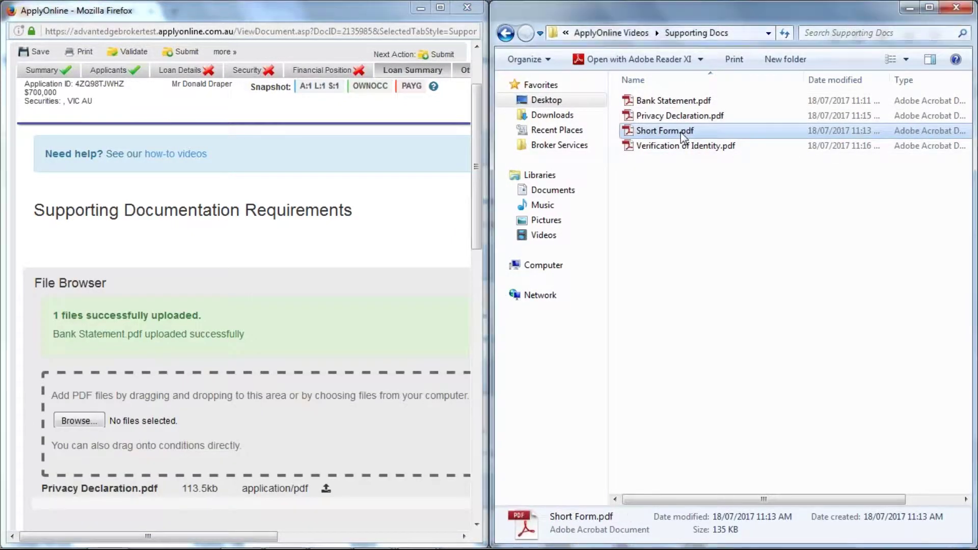
pyautogui.keyDown('shift'); pyautogui.click(682, 145); pyautogui.keyUp('shift')
pyautogui.moveTo(680, 146); pyautogui.dragTo(158, 432)
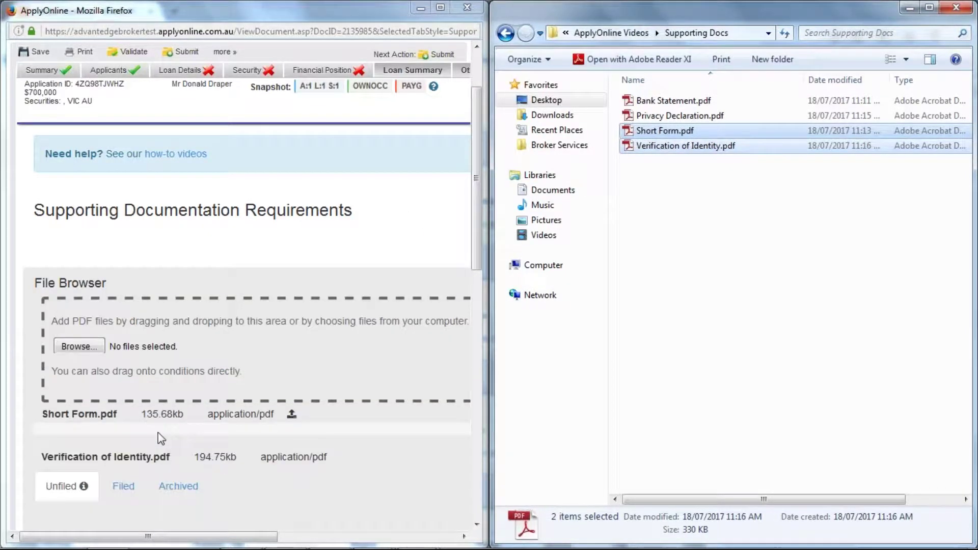
pyautogui.click(440, 7)
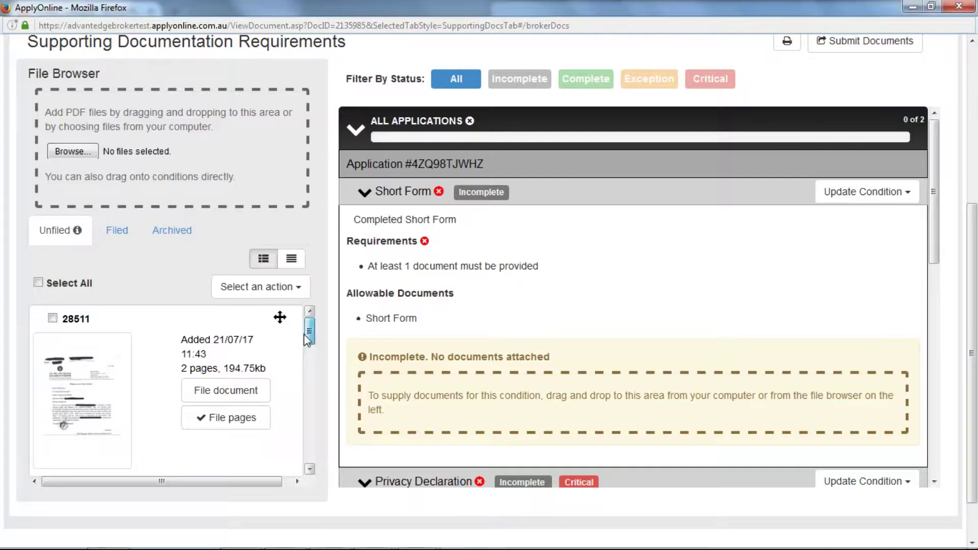
# Step: Drag unfiled document 28510 onto the Short Form condition's drop zone
pyautogui.moveTo(308, 339); pyautogui.dragTo(307, 364)
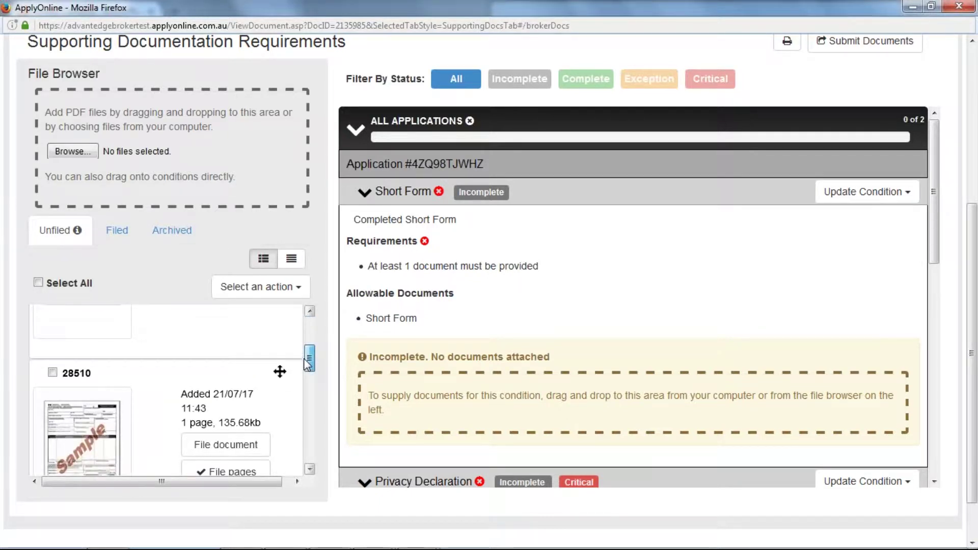
pyautogui.moveTo(279, 371); pyautogui.dragTo(422, 379)
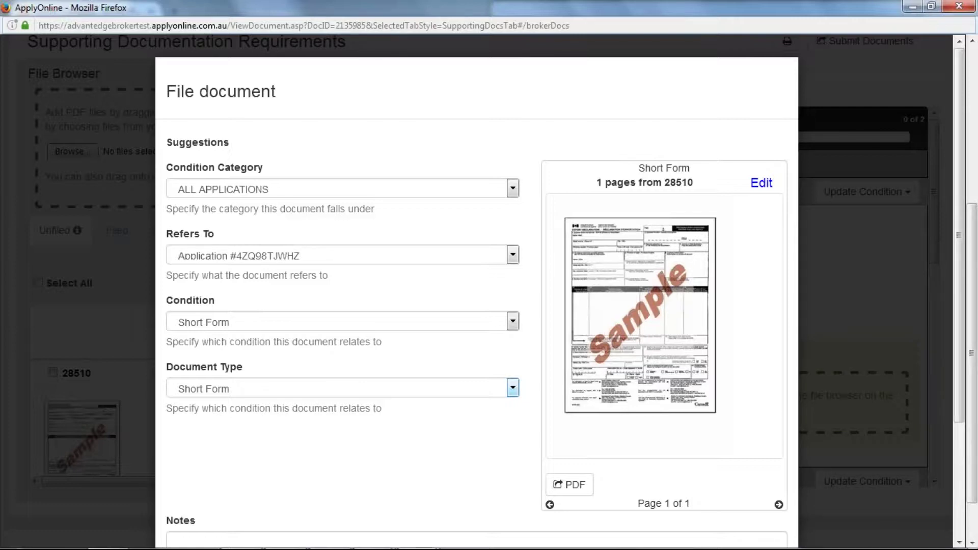
# Step: Keep category ALL APPLICATIONS, reference the application and condition Short Form, then save the filing
pyautogui.click(326, 195)
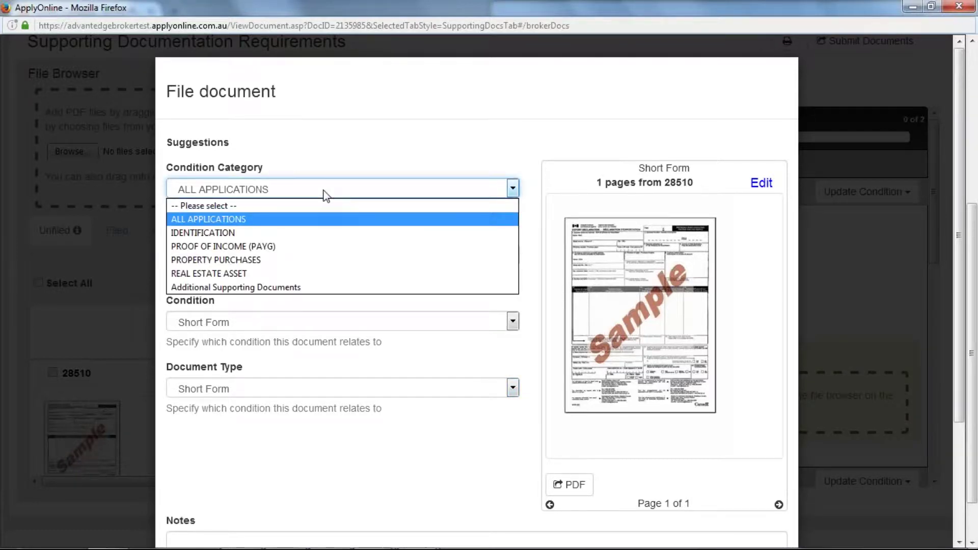
pyautogui.click(326, 195)
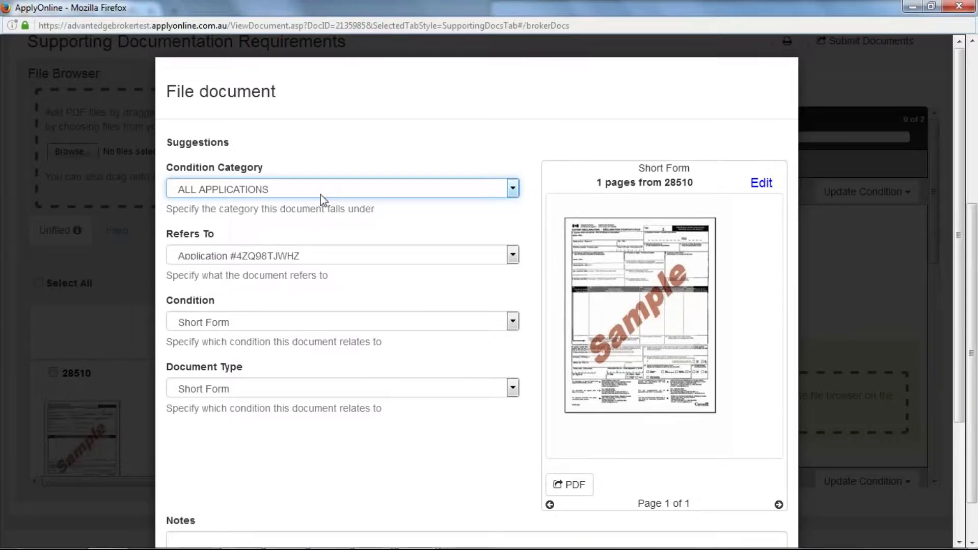
pyautogui.click(312, 255)
pyautogui.click(312, 255)
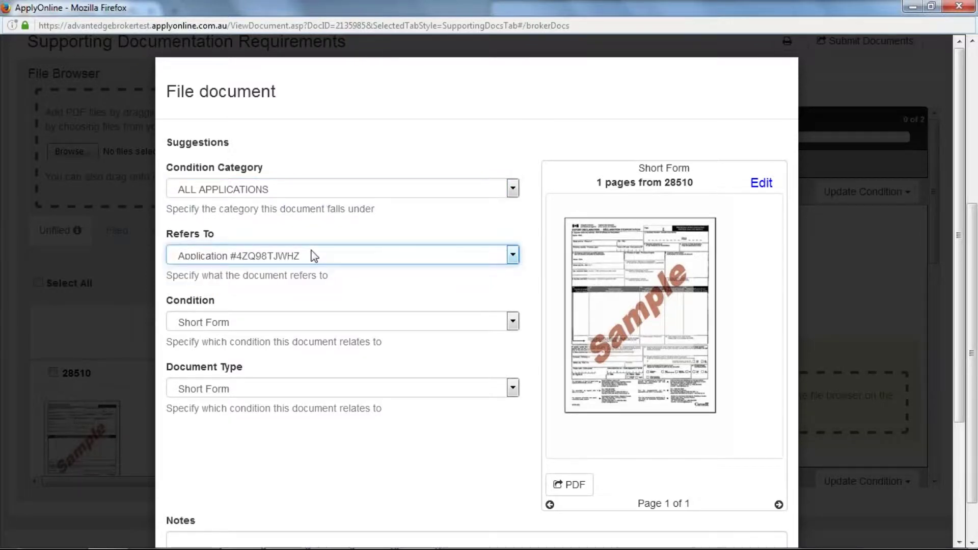
pyautogui.click(298, 324)
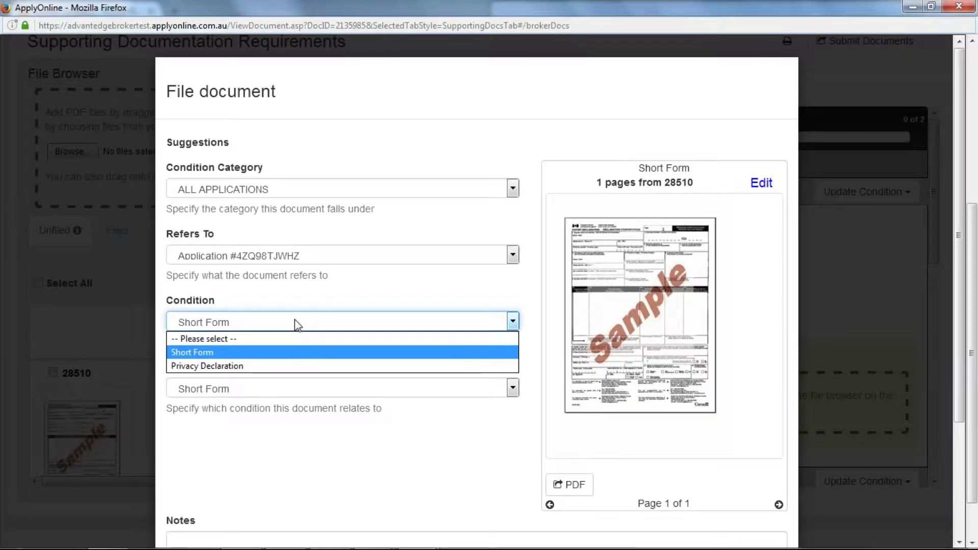
pyautogui.click(294, 320)
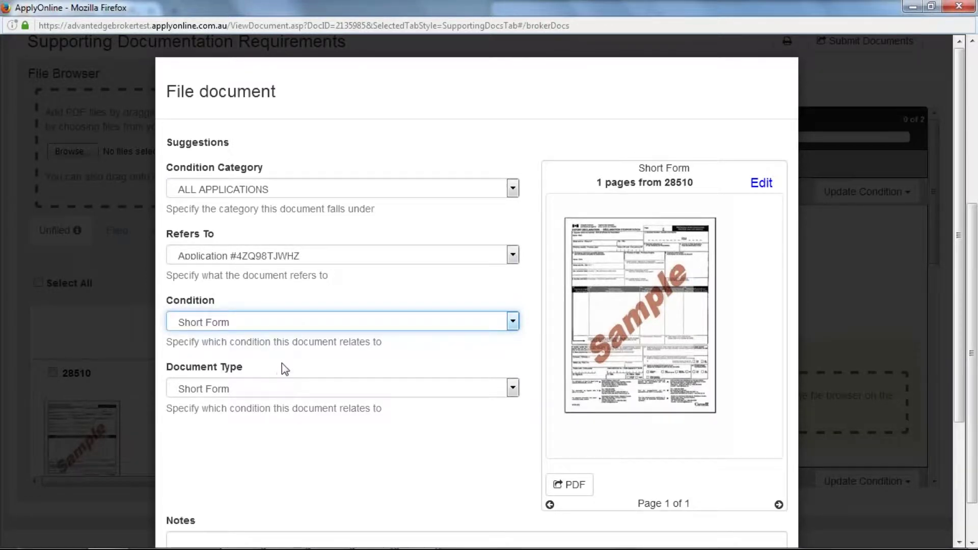
pyautogui.scroll(-3, 284, 367)
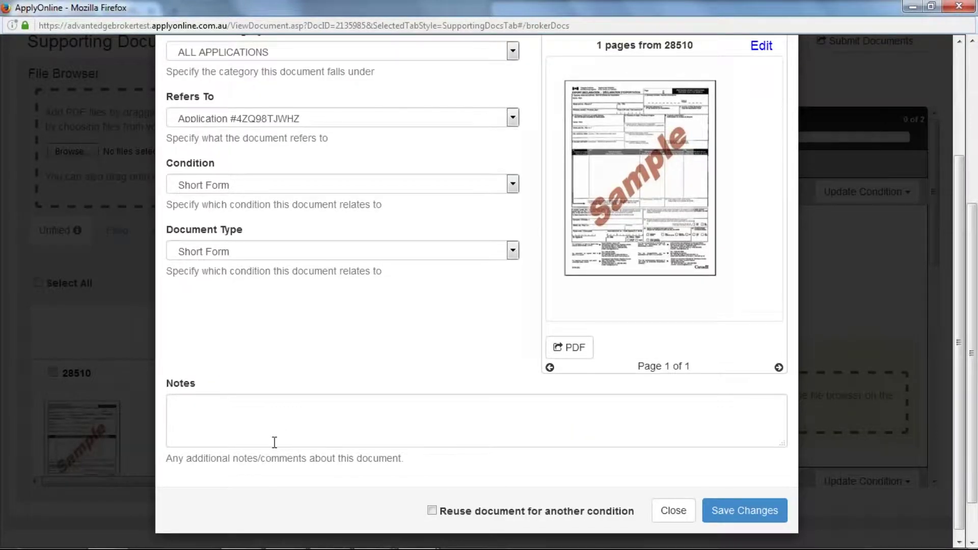
pyautogui.click(273, 426)
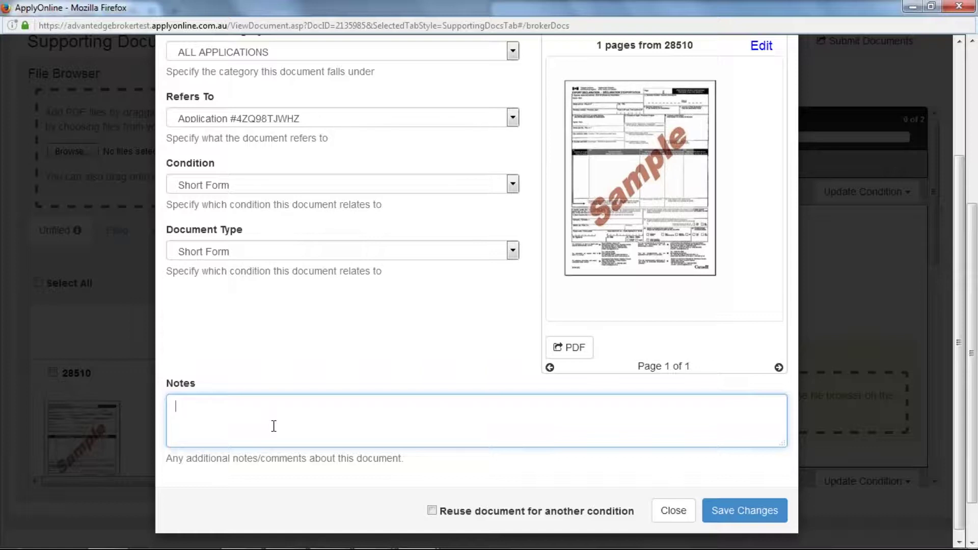
pyautogui.click(725, 514)
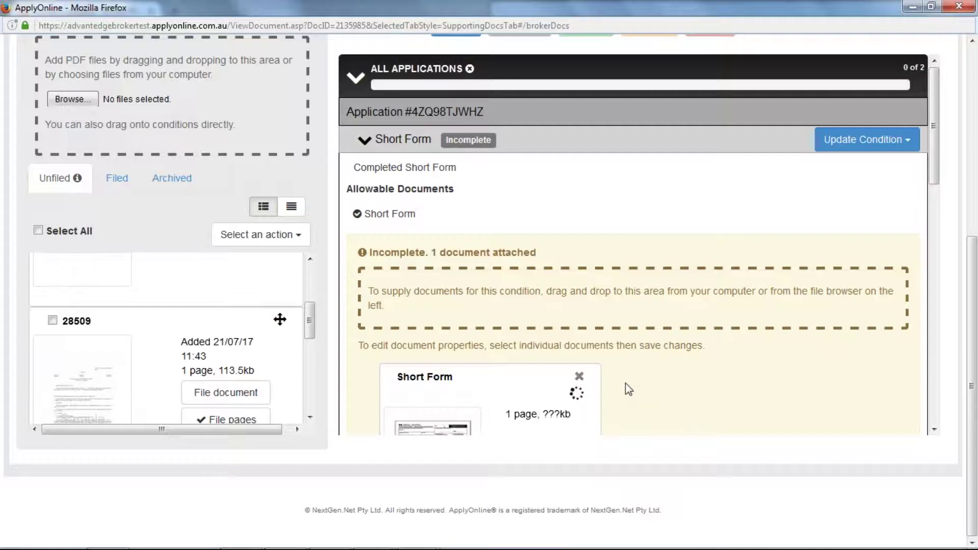
# Step: Set the Short Form condition's status to Complete
pyautogui.click(828, 143)
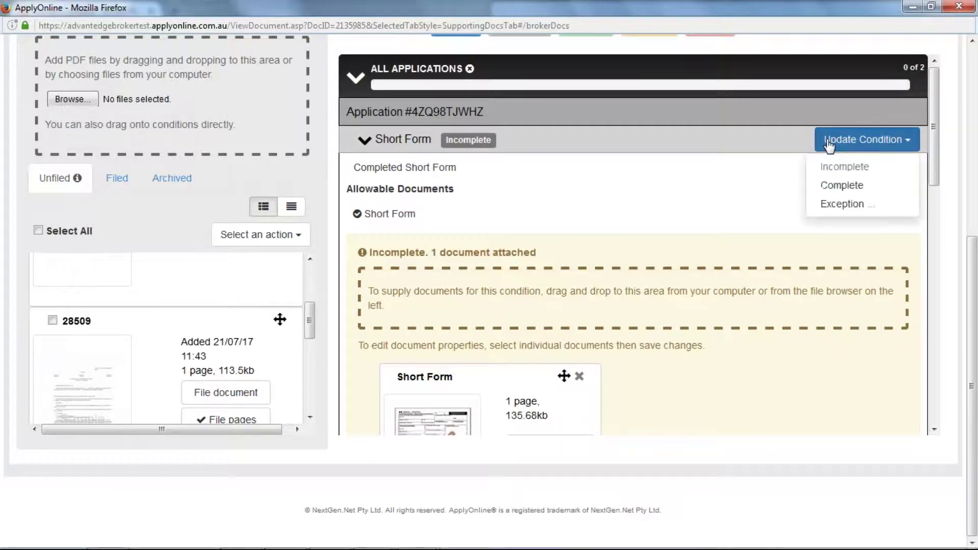
pyautogui.click(841, 185)
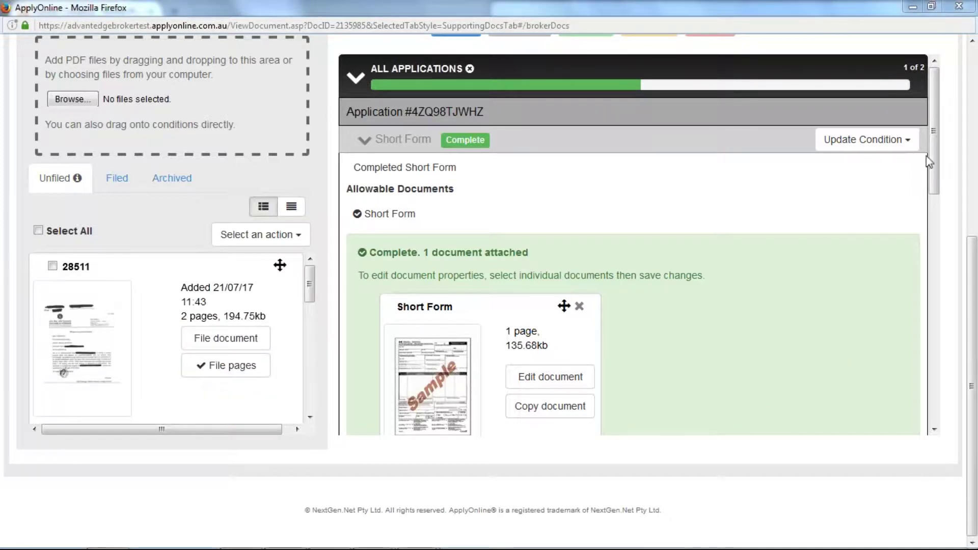
pyautogui.moveTo(926, 156); pyautogui.dragTo(929, 306)
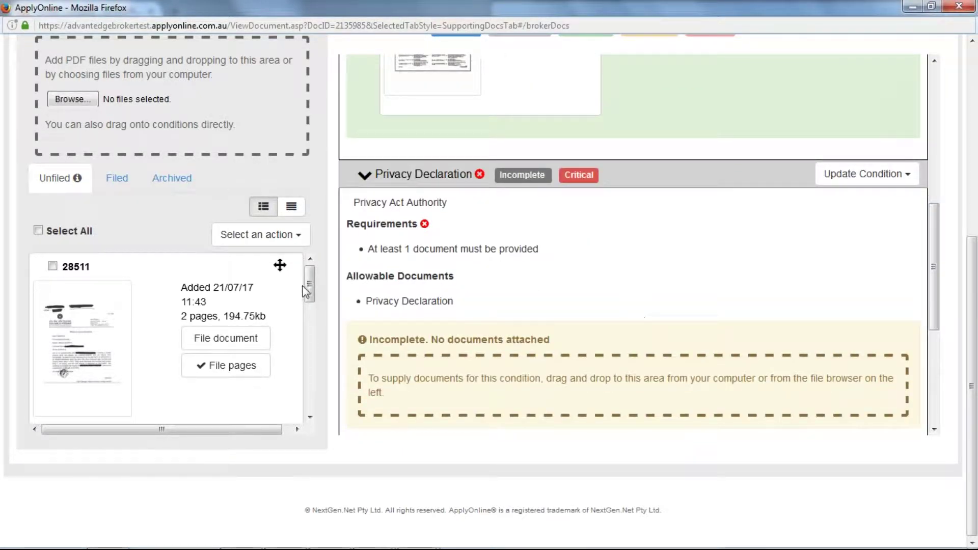
# Step: Drag the privacy document onto the Privacy Declaration condition
pyautogui.moveTo(309, 290); pyautogui.dragTo(312, 339)
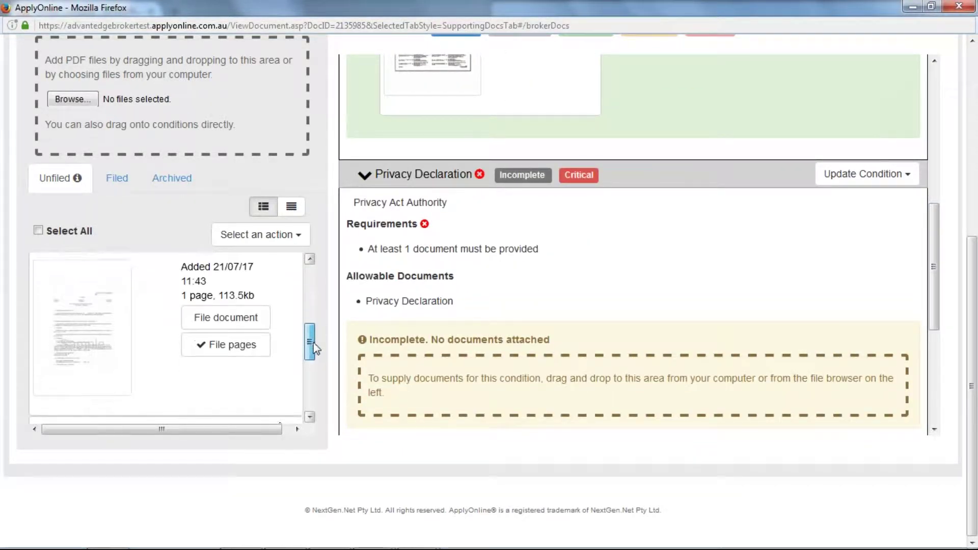
pyautogui.moveTo(113, 326)
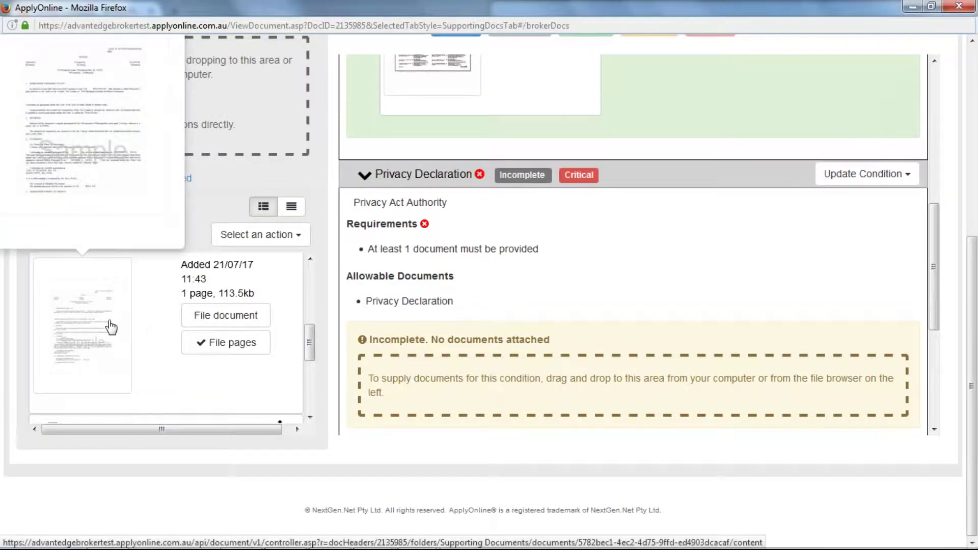
pyautogui.scroll(2, 84, 360)
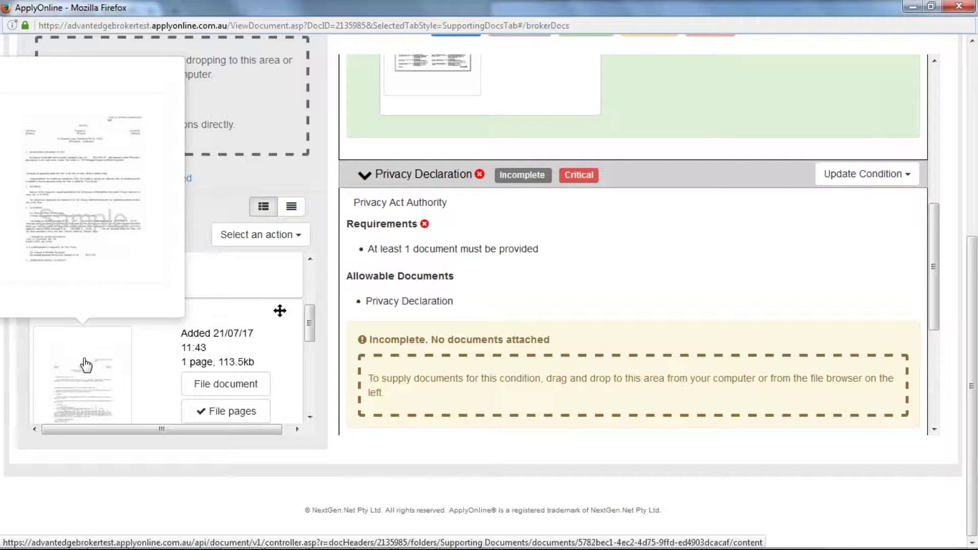
pyautogui.moveTo(85, 365); pyautogui.dragTo(423, 379)
pyautogui.moveTo(280, 311); pyautogui.dragTo(414, 368)
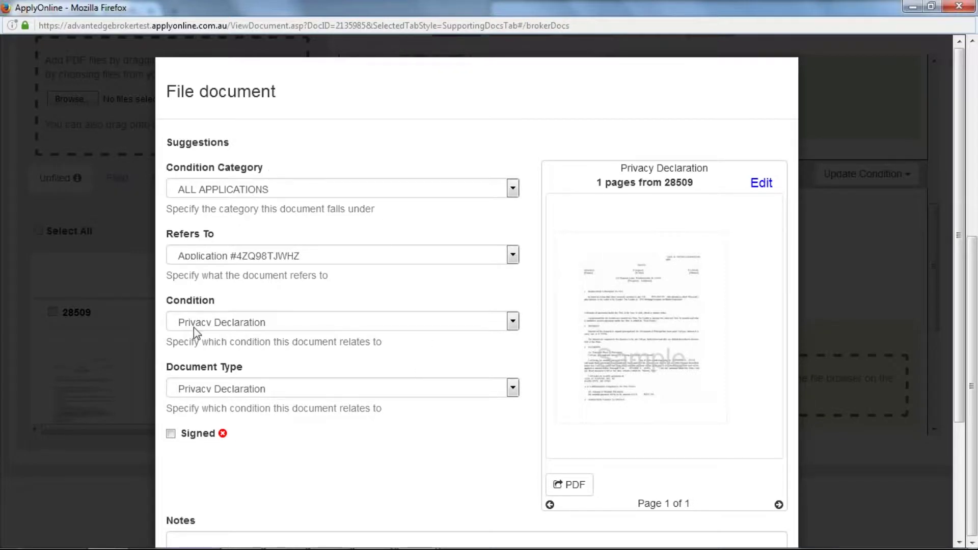
# Step: Tick Signed and save the Privacy Declaration filing details
pyautogui.scroll(-2, 199, 351)
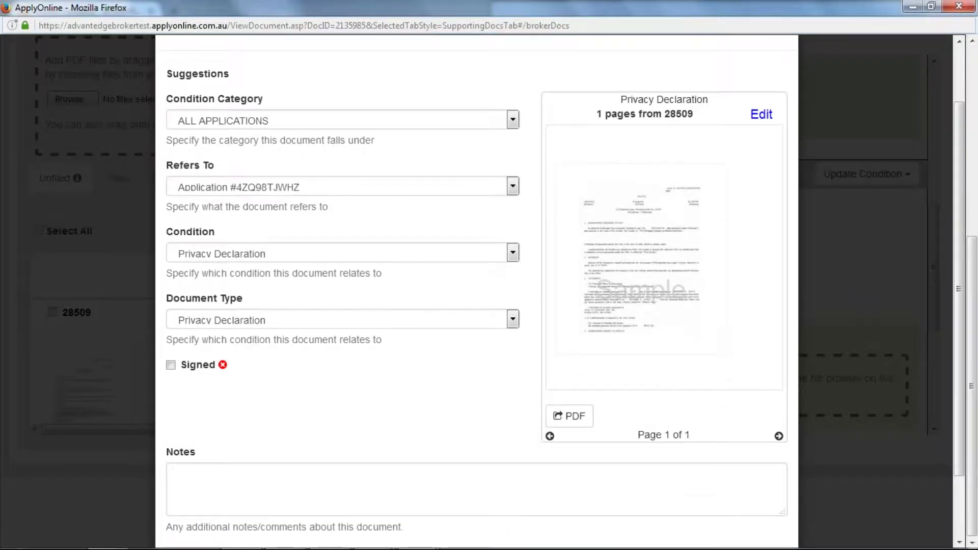
pyautogui.click(171, 365)
pyautogui.scroll(-2, 178, 398)
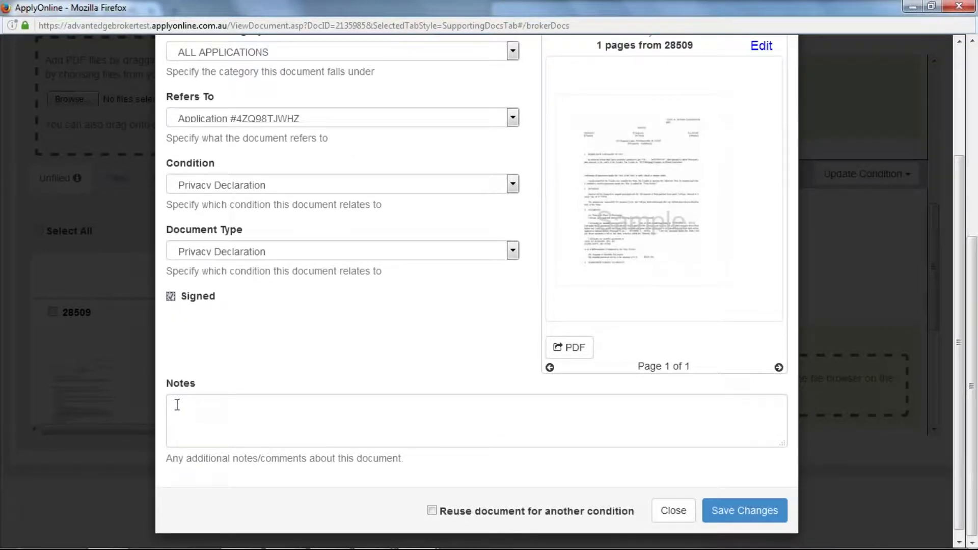
pyautogui.click(727, 514)
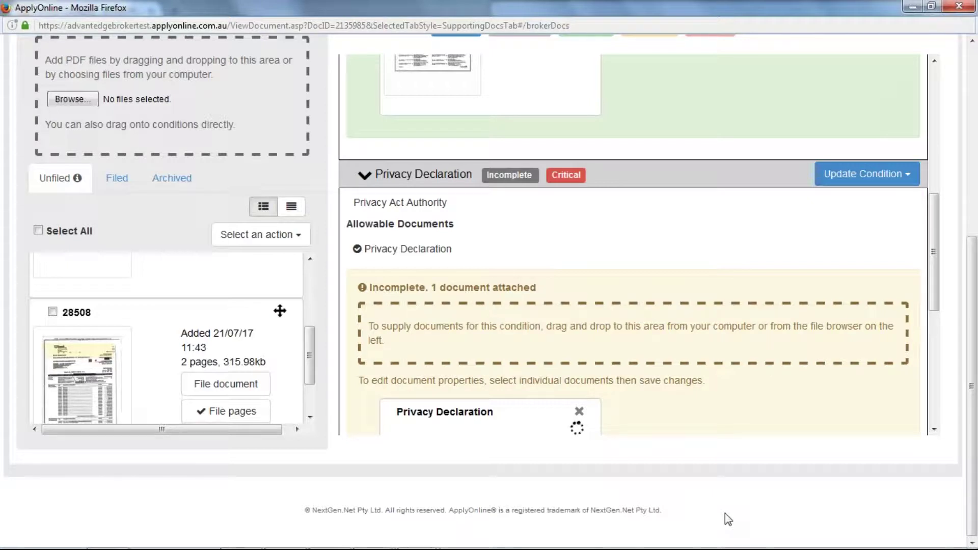
# Step: Mark Privacy Declaration Complete and collapse the ALL APPLICATIONS section
pyautogui.click(849, 181)
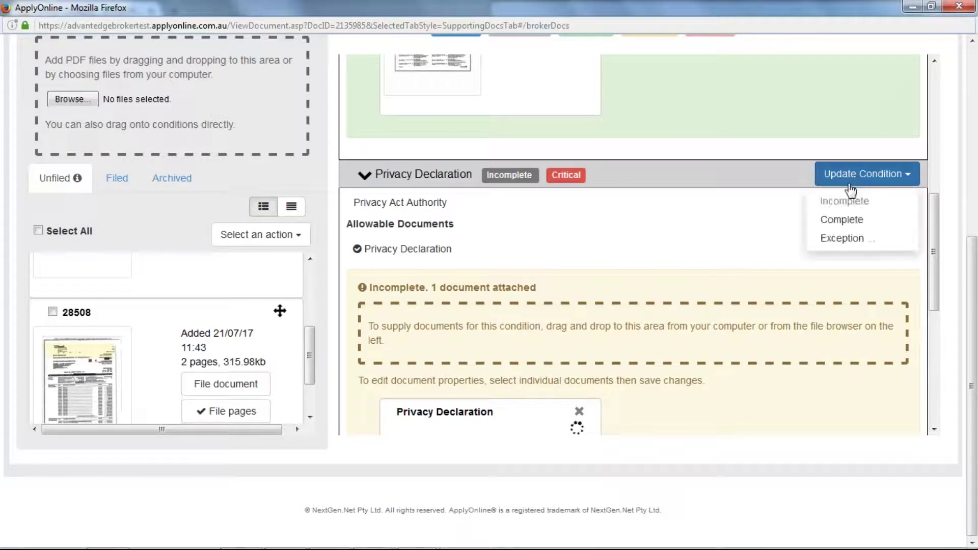
pyautogui.click(830, 219)
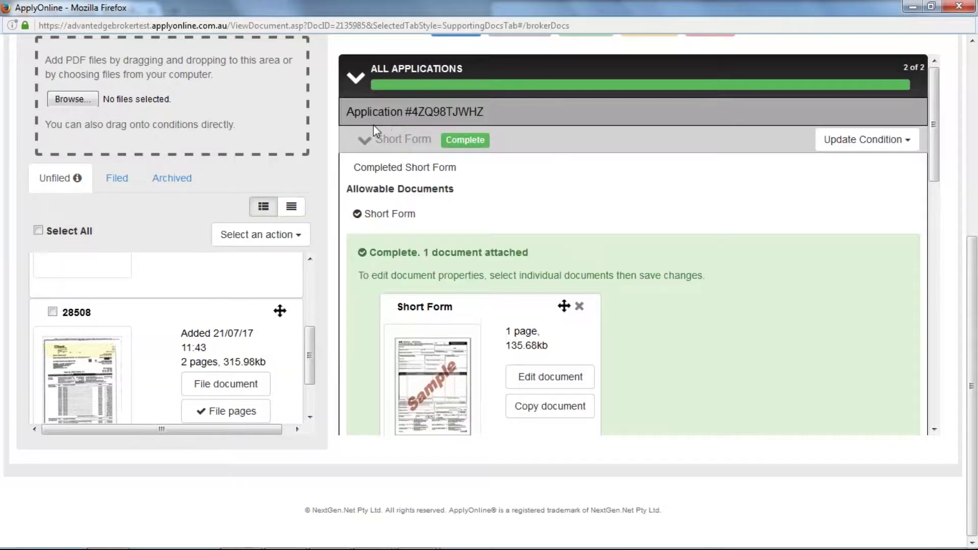
pyautogui.click(358, 90)
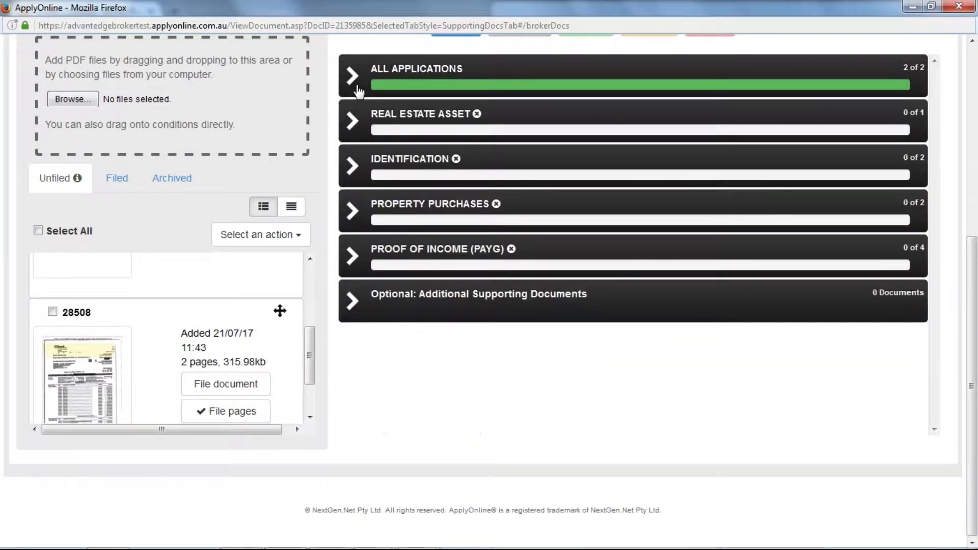
# Step: Expand the IDENTIFICATION conditions to reach document 28511
pyautogui.click(357, 169)
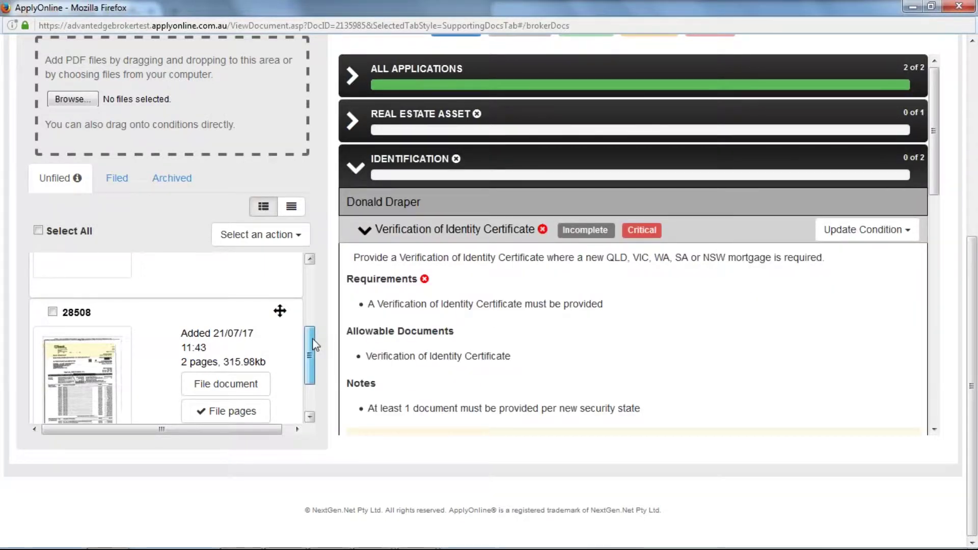
pyautogui.moveTo(312, 345); pyautogui.dragTo(313, 279)
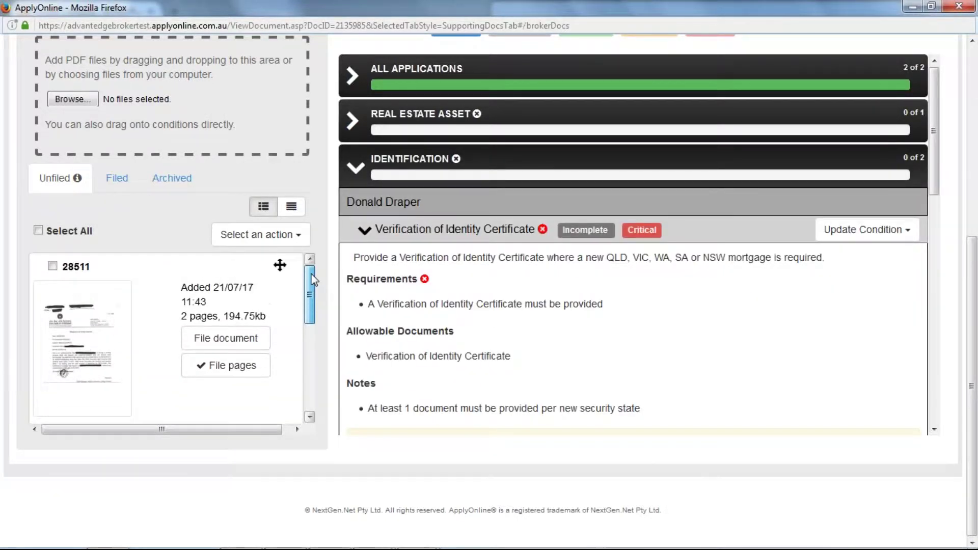
pyautogui.moveTo(121, 323)
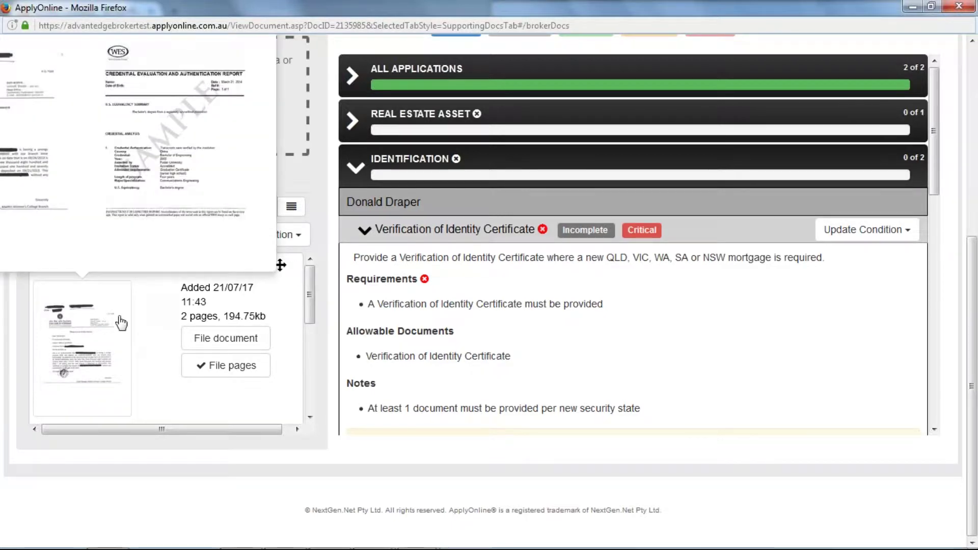
pyautogui.scroll(-3, 438, 328)
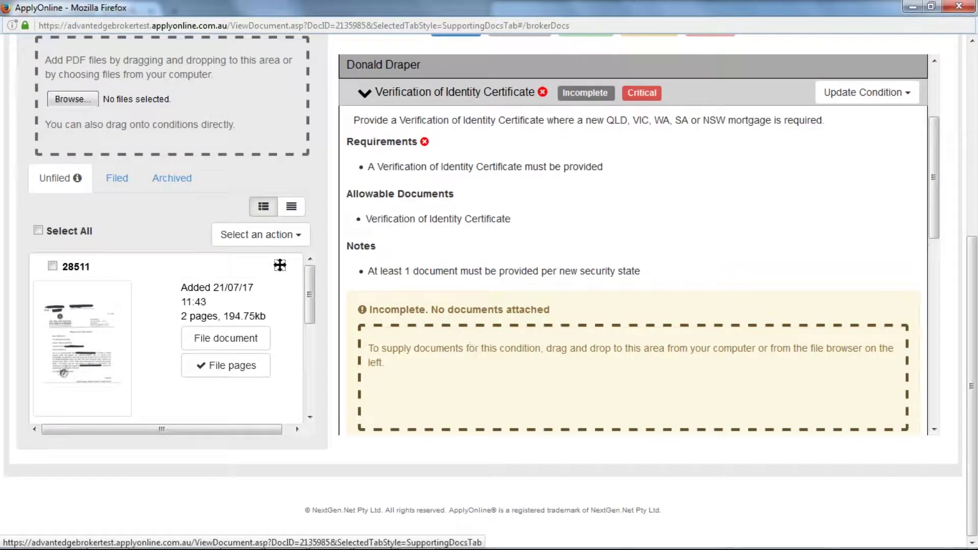
# Step: File document 28511 to the Verification of Identity Certificate, save, and mark it Complete
pyautogui.click(471, 348)
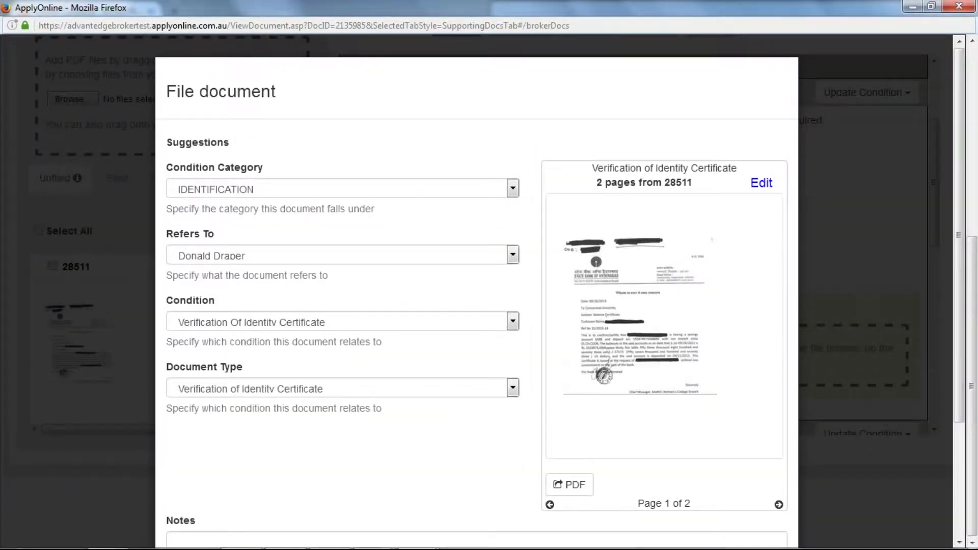
pyautogui.scroll(-3, 557, 383)
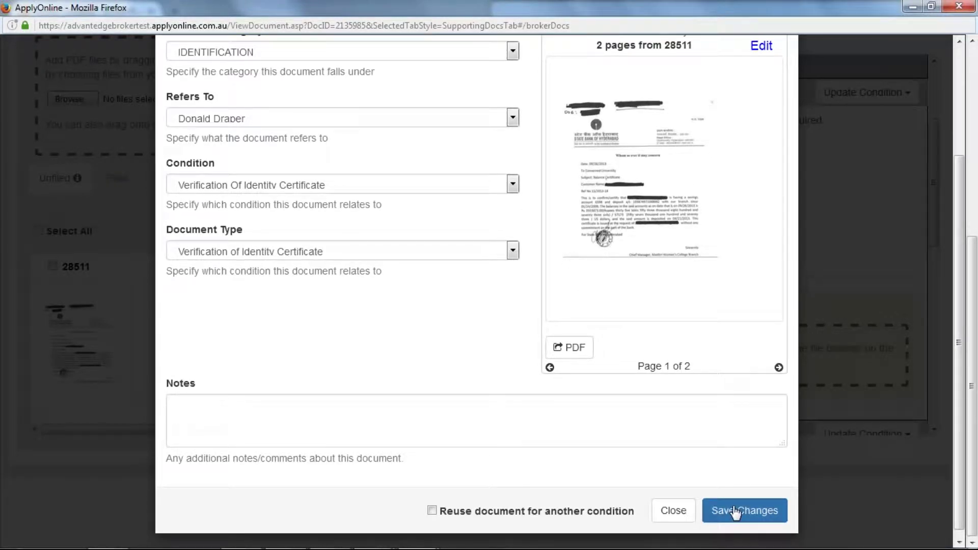
pyautogui.click(736, 511)
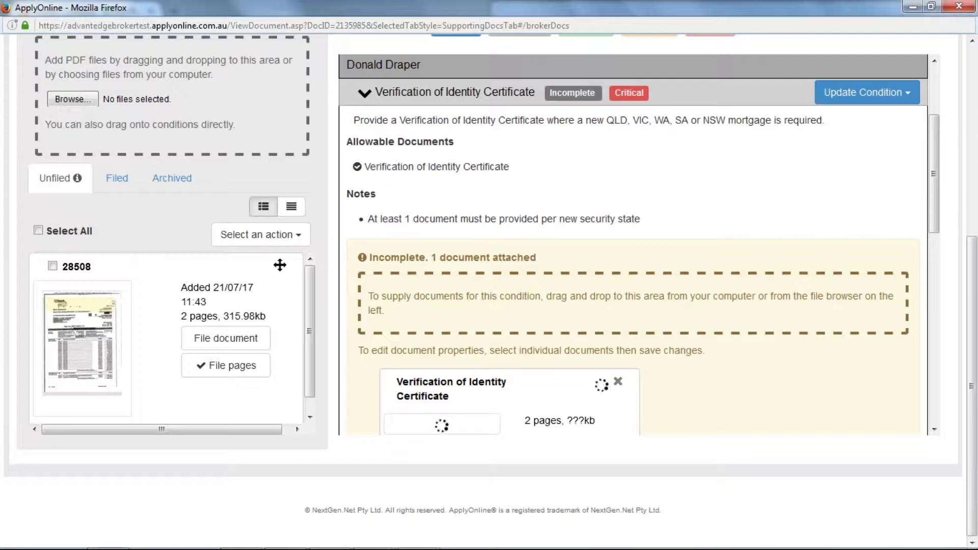
pyautogui.click(853, 99)
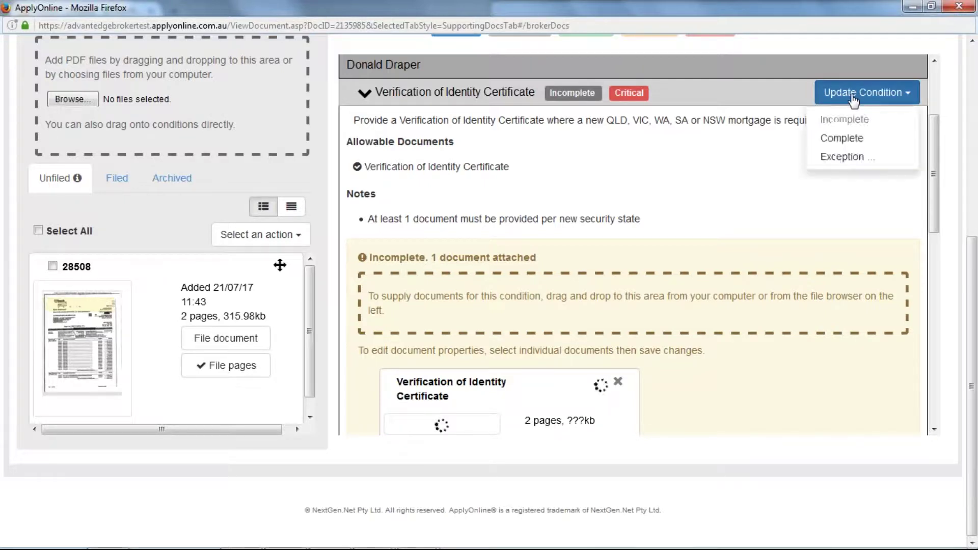
pyautogui.click(842, 138)
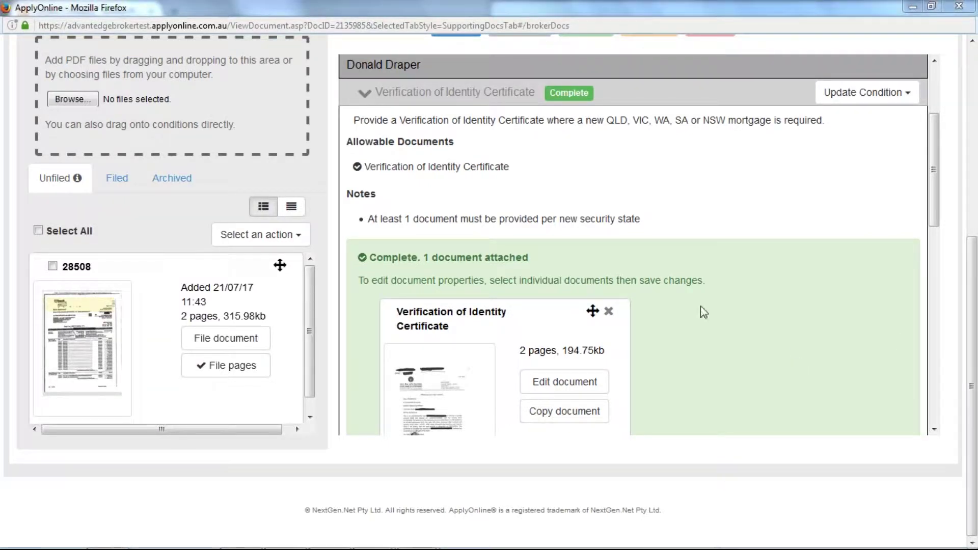
# Step: Browse into the Supporting Docs folder and upload Bank Statement.pdf
pyautogui.click(93, 100)
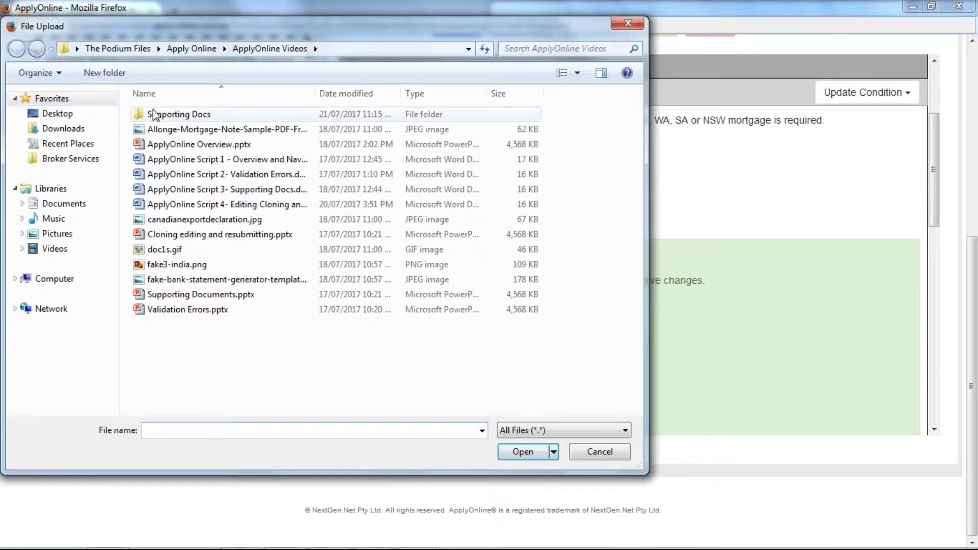
pyautogui.doubleClick(163, 115)
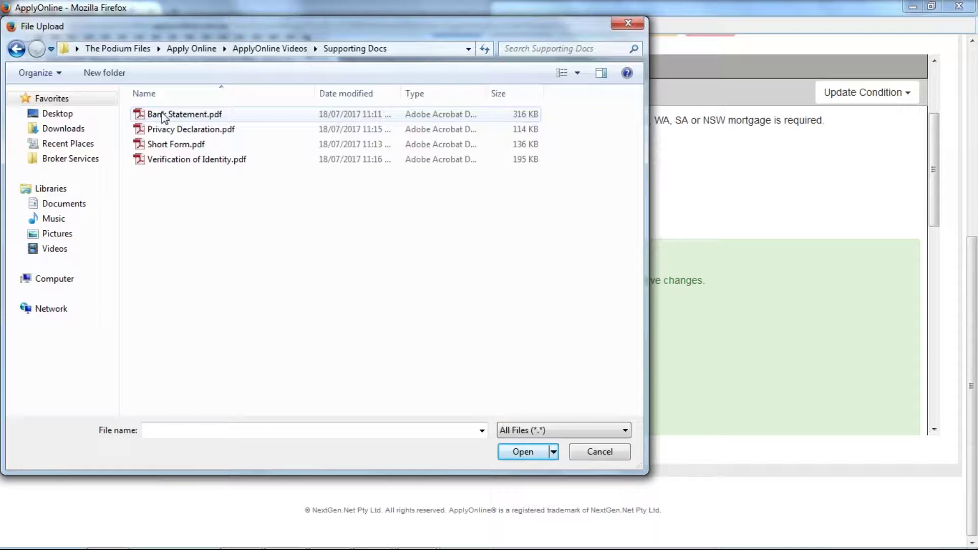
pyautogui.click(167, 115)
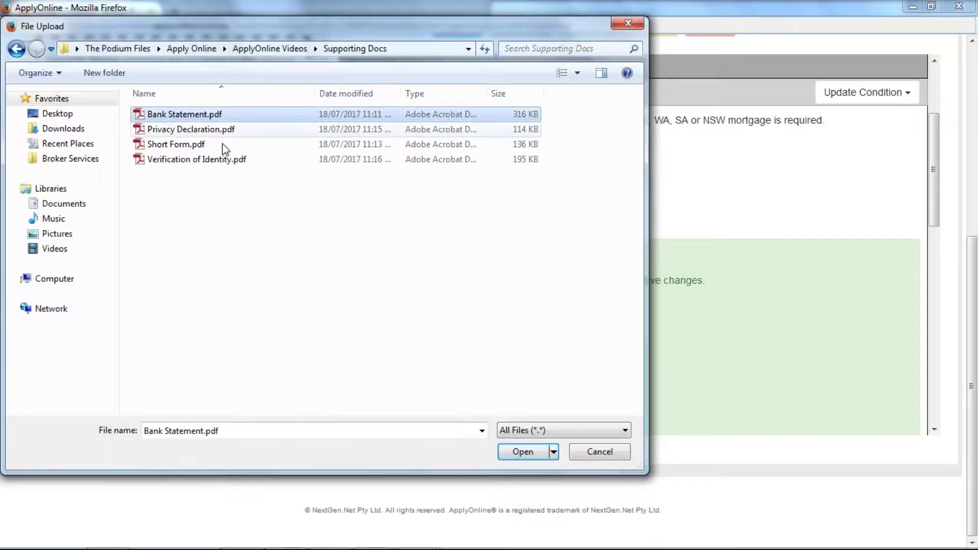
pyautogui.click(523, 451)
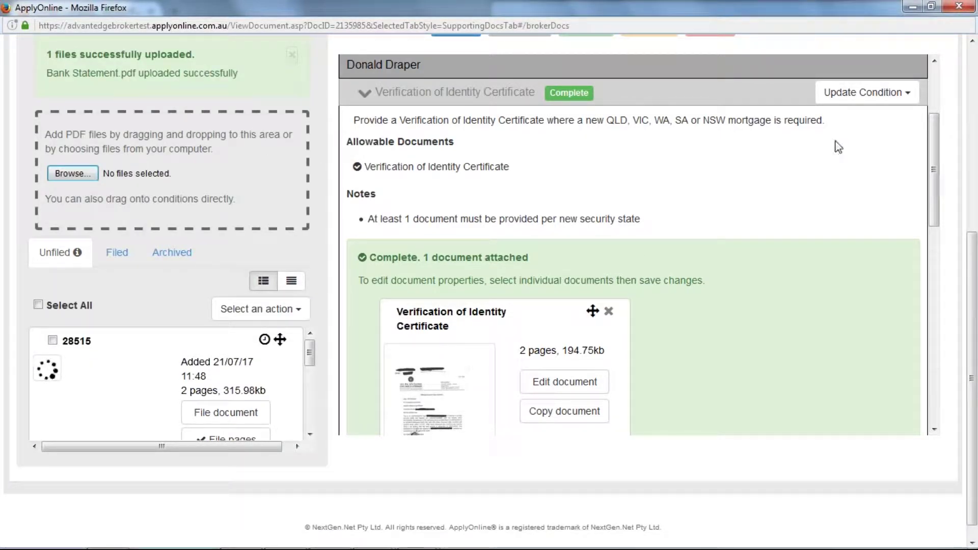
# Step: Collapse IDENTIFICATION, expand PROOF OF INCOME (PAYG), and drag document 28515 onto its Group 1 condition
pyautogui.scroll(5, 945, 186)
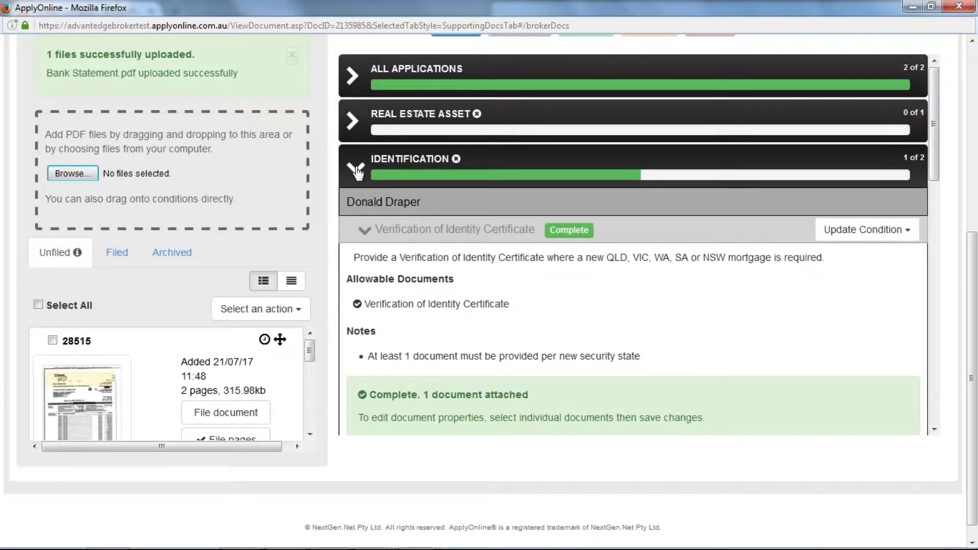
pyautogui.click(356, 169)
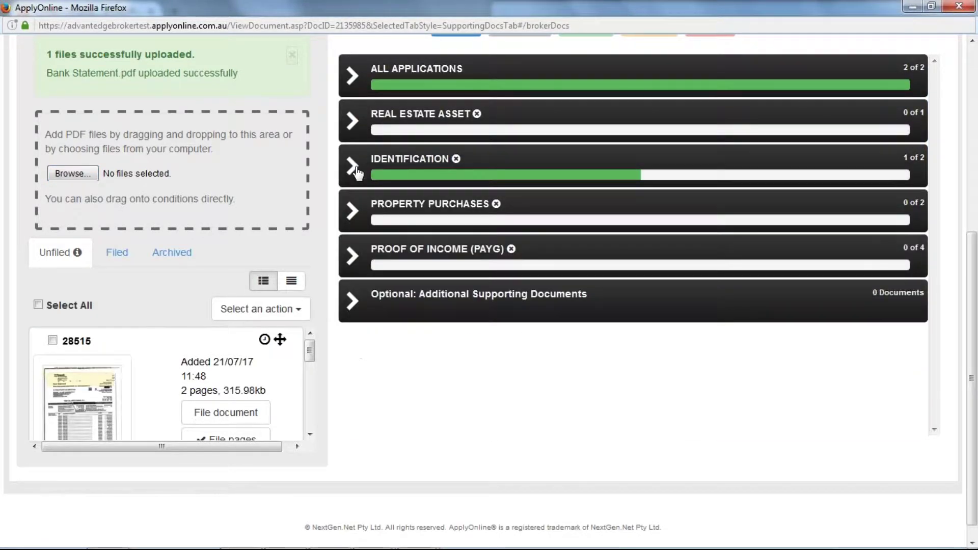
pyautogui.click(363, 253)
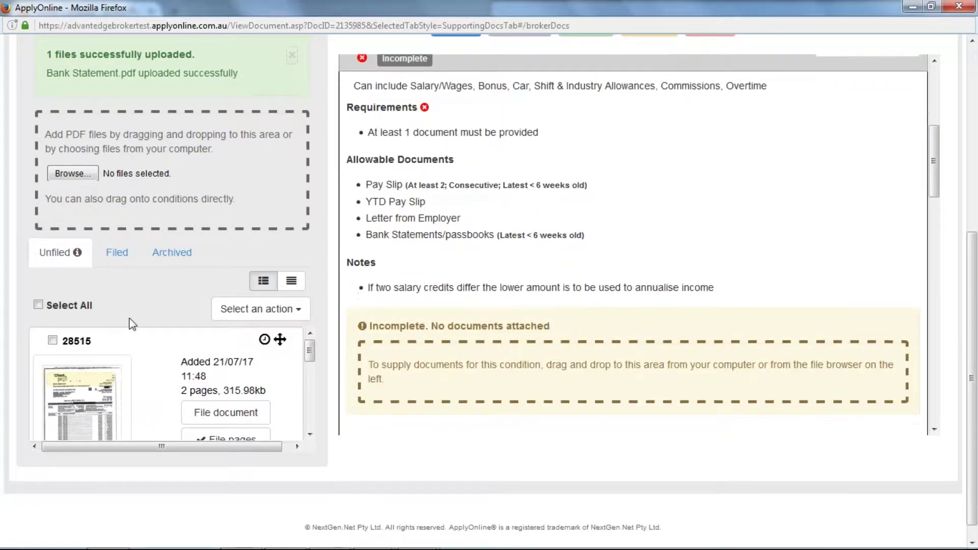
pyautogui.moveTo(274, 342); pyautogui.dragTo(431, 369)
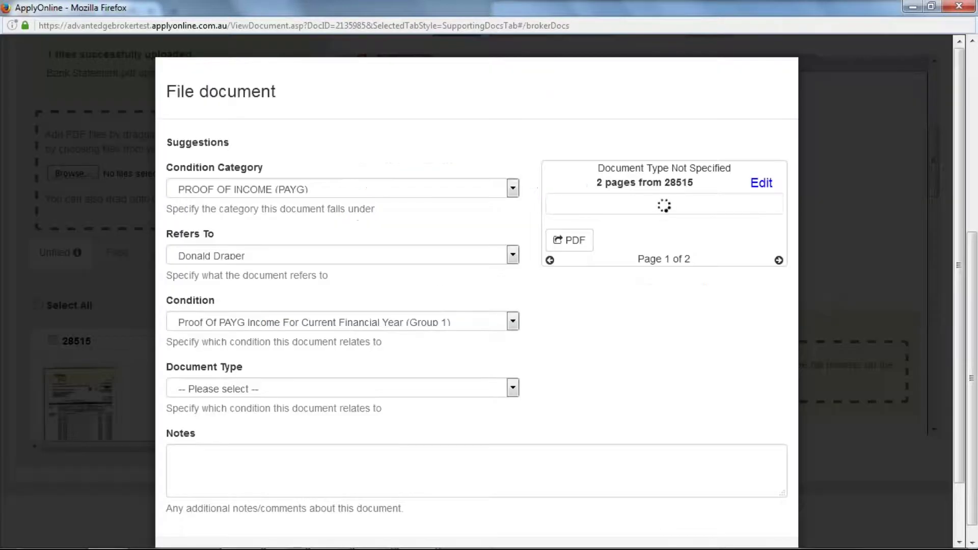
# Step: Set document type Bank Statements/passbooks, dated 10/06/2017 to 10/07/2017
pyautogui.scroll(-3, 415, 360)
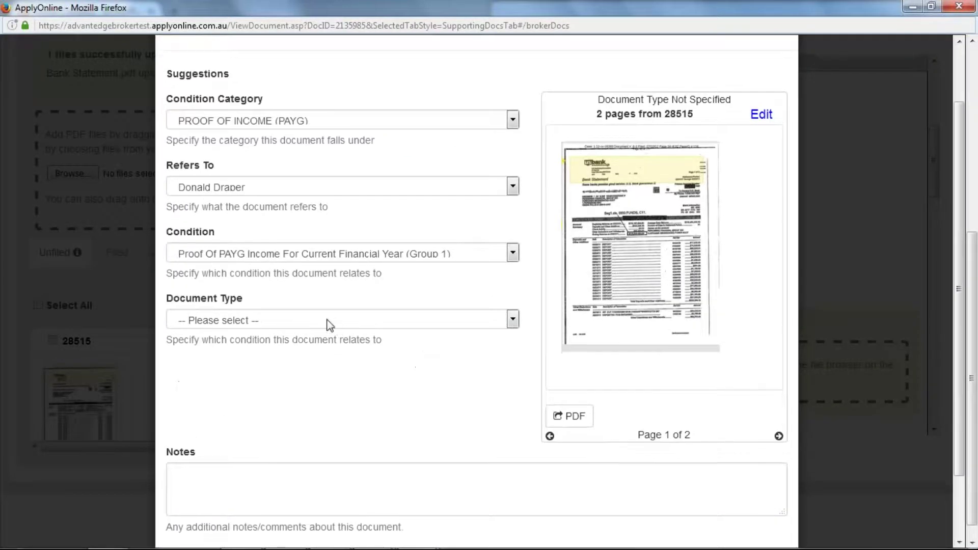
pyautogui.click(326, 320)
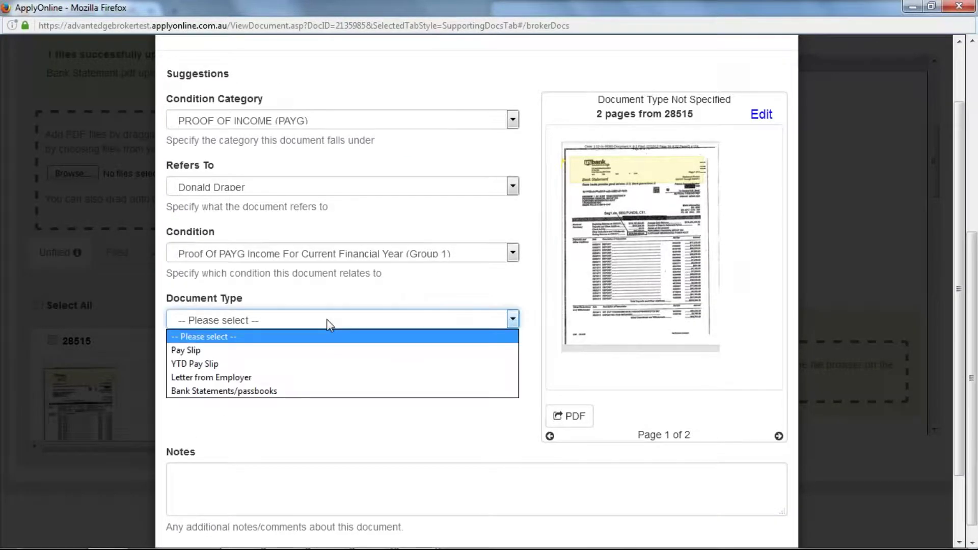
pyautogui.click(324, 392)
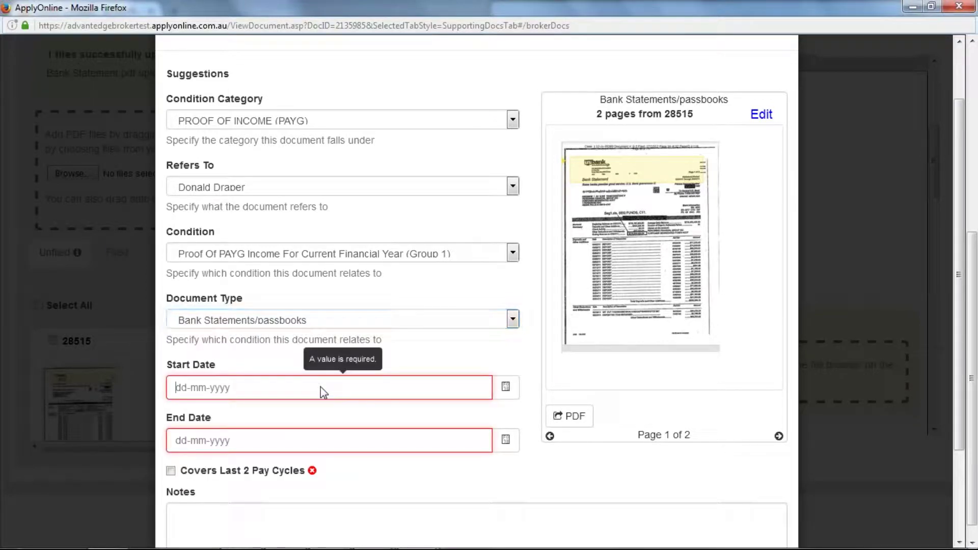
pyautogui.click(227, 390)
pyautogui.write('10')
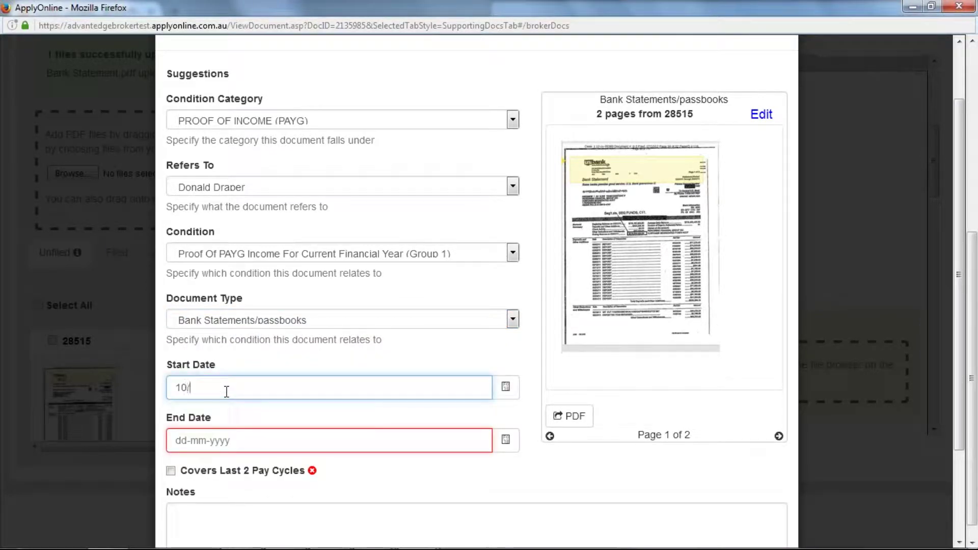
pyautogui.write('/06/2017')
pyautogui.click(227, 441)
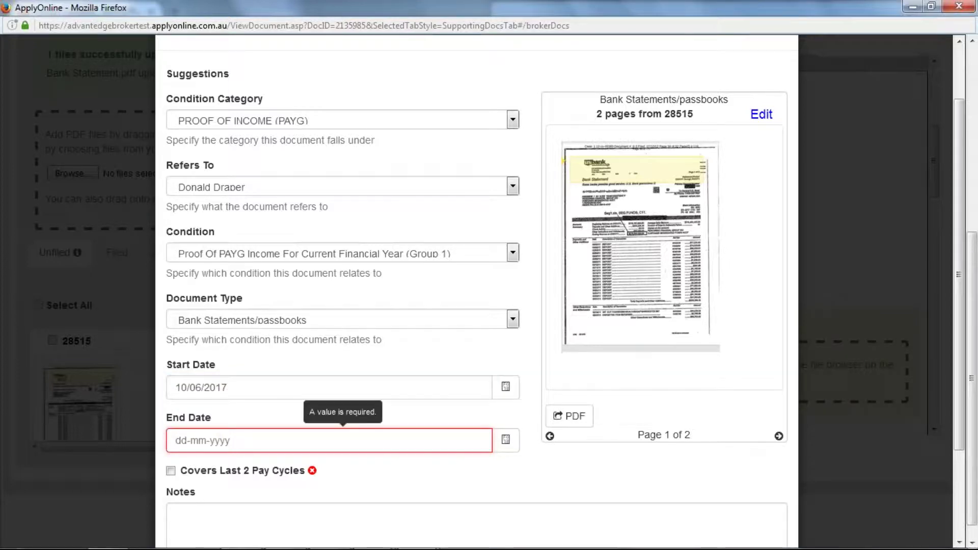
pyautogui.write('10/07/')
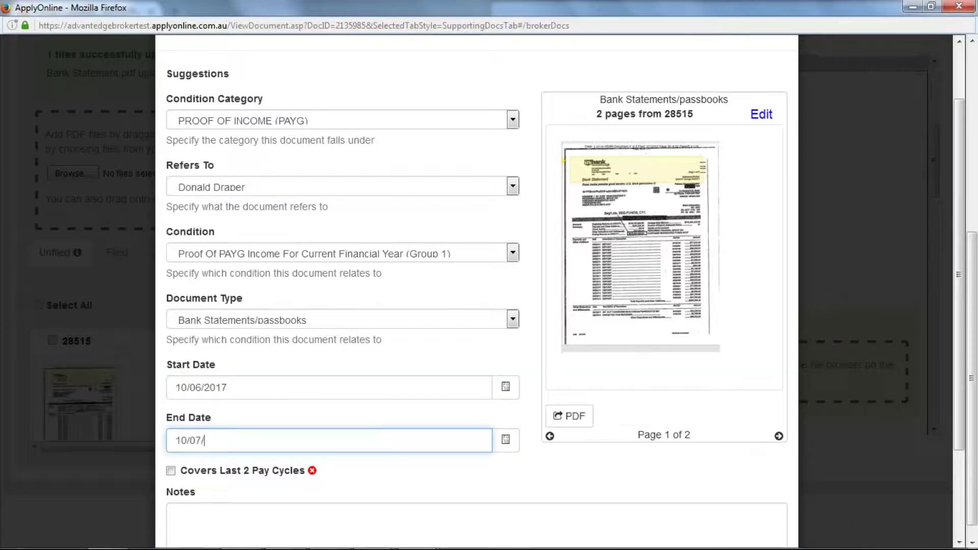
pyautogui.write('2017')
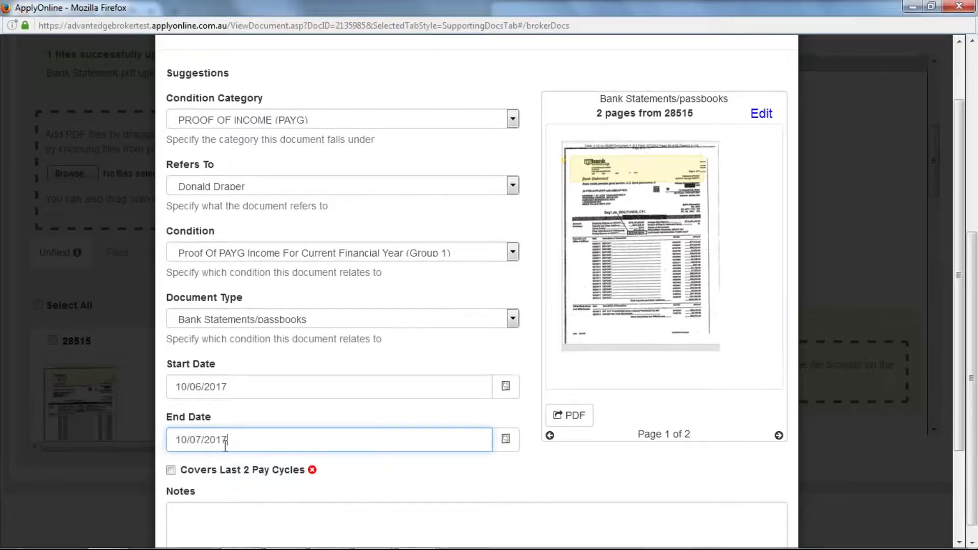
# Step: Confirm it covers the last 2 pay cycles, save, and mark the PAYG condition Complete
pyautogui.scroll(-2, 171, 407)
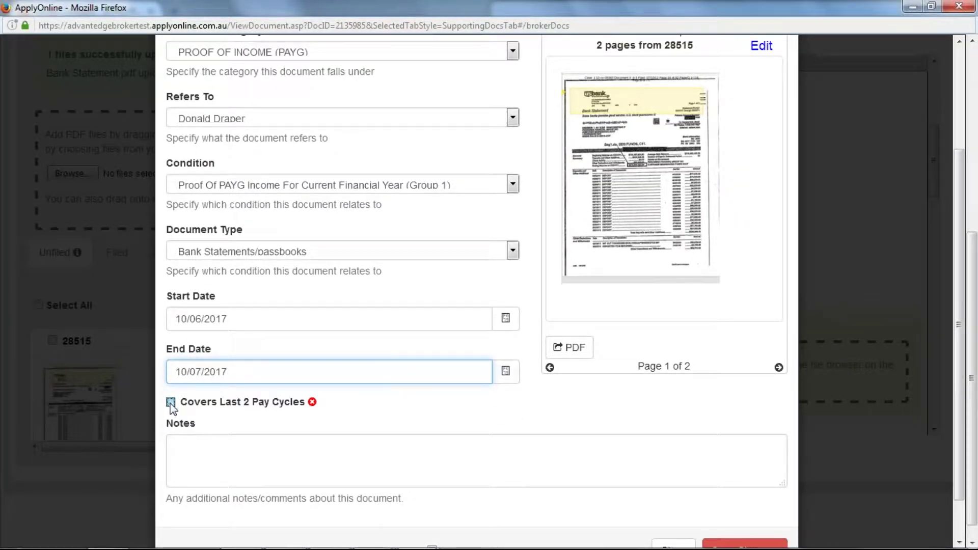
pyautogui.click(171, 402)
pyautogui.scroll(-2, 172, 407)
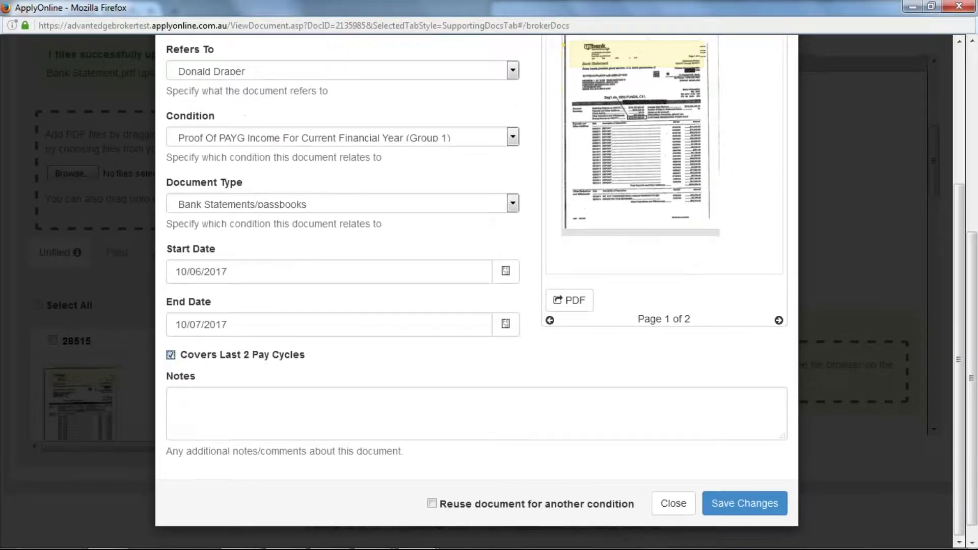
pyautogui.click(171, 355)
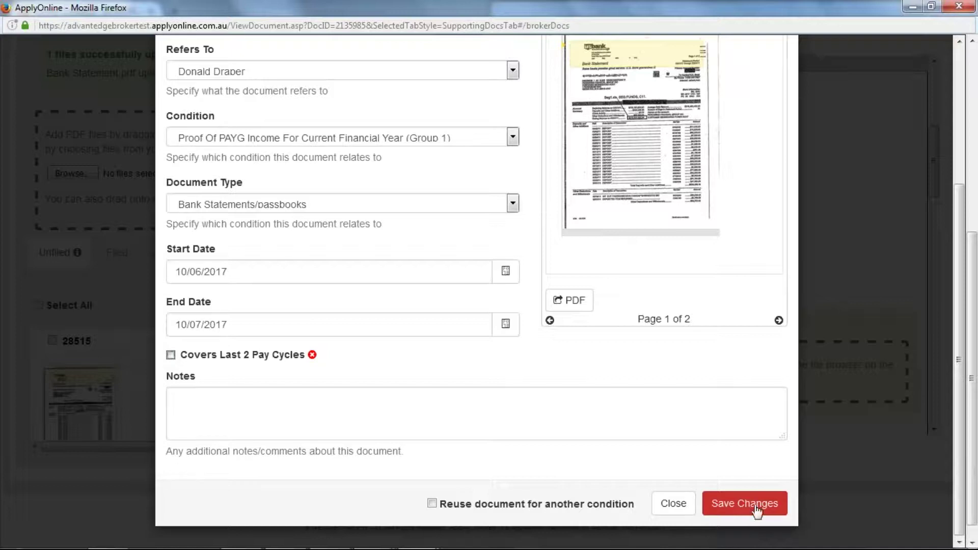
pyautogui.click(172, 356)
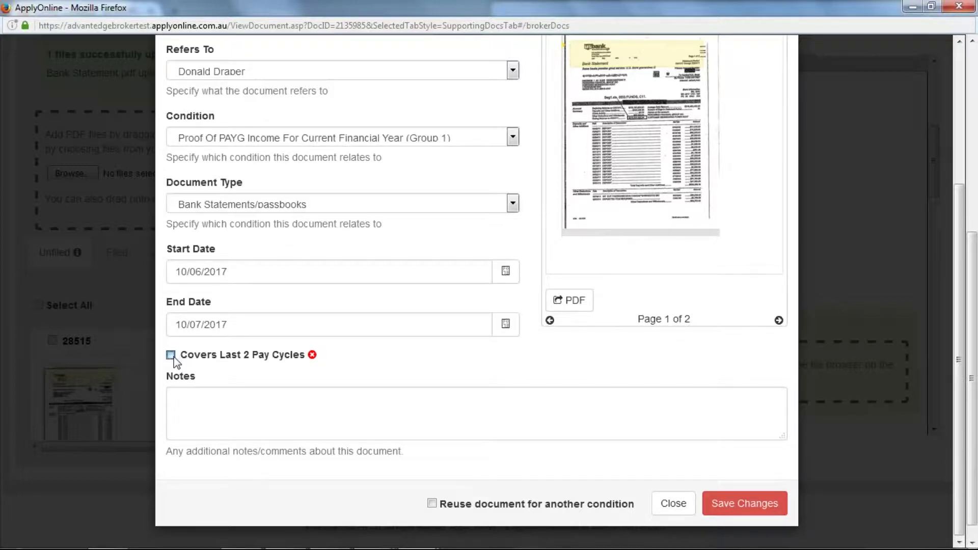
pyautogui.click(730, 505)
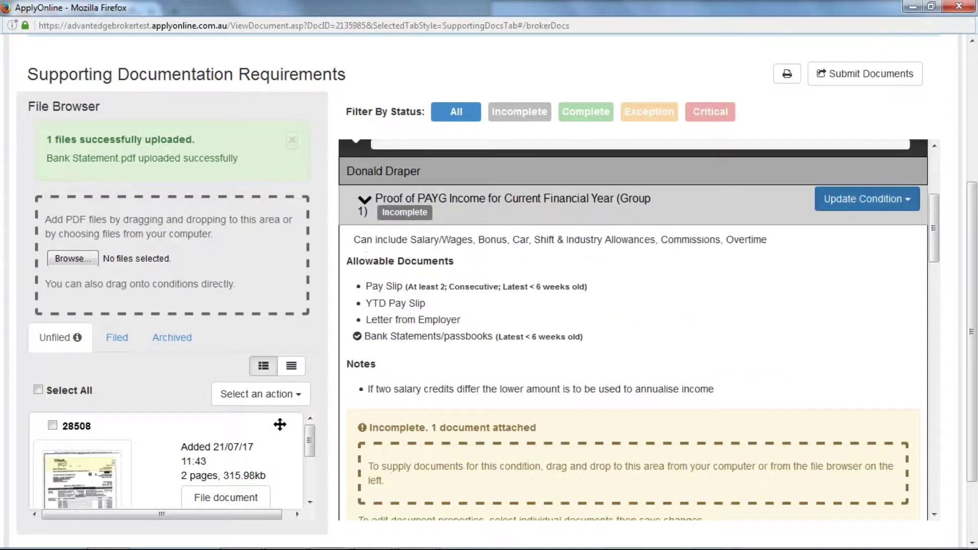
pyautogui.click(863, 198)
pyautogui.click(842, 246)
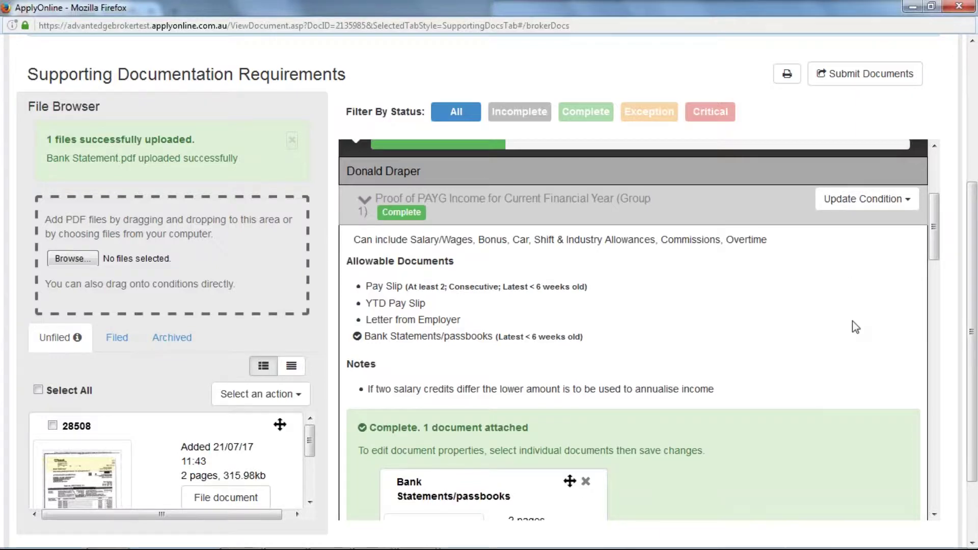
pyautogui.scroll(-3, 906, 413)
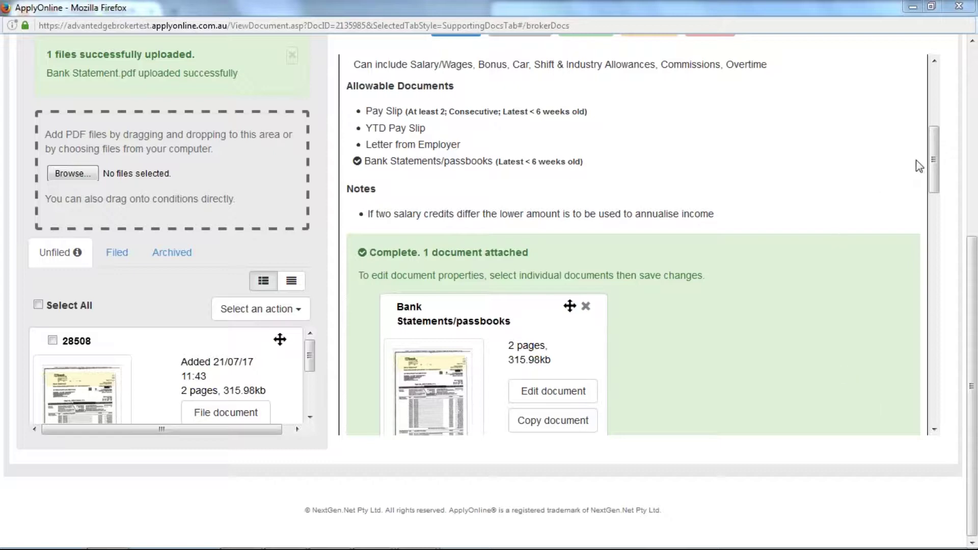
# Step: Drag PAYG Payment Summary.pdf from the Supporting Docs folder onto the Group 2 condition
pyautogui.moveTo(925, 160); pyautogui.dragTo(925, 255)
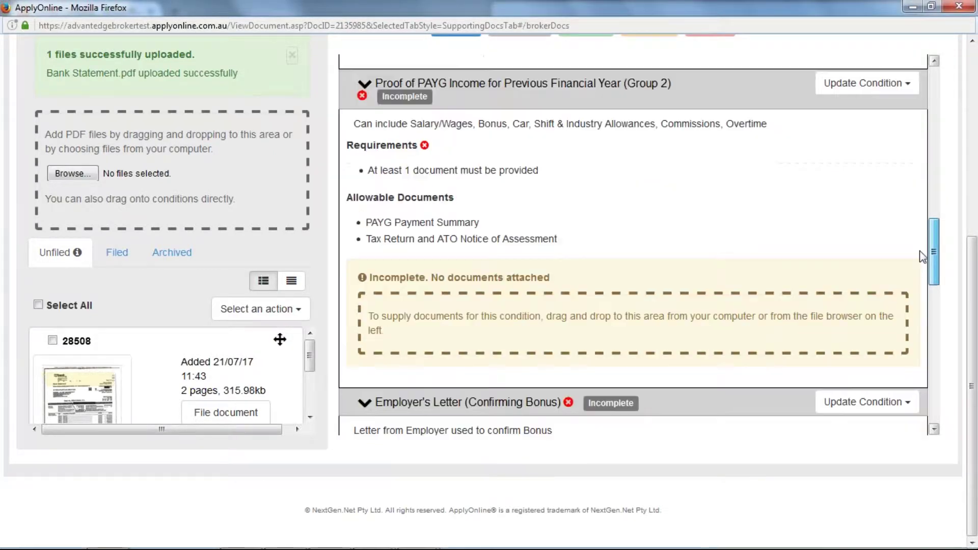
pyautogui.click(931, 12)
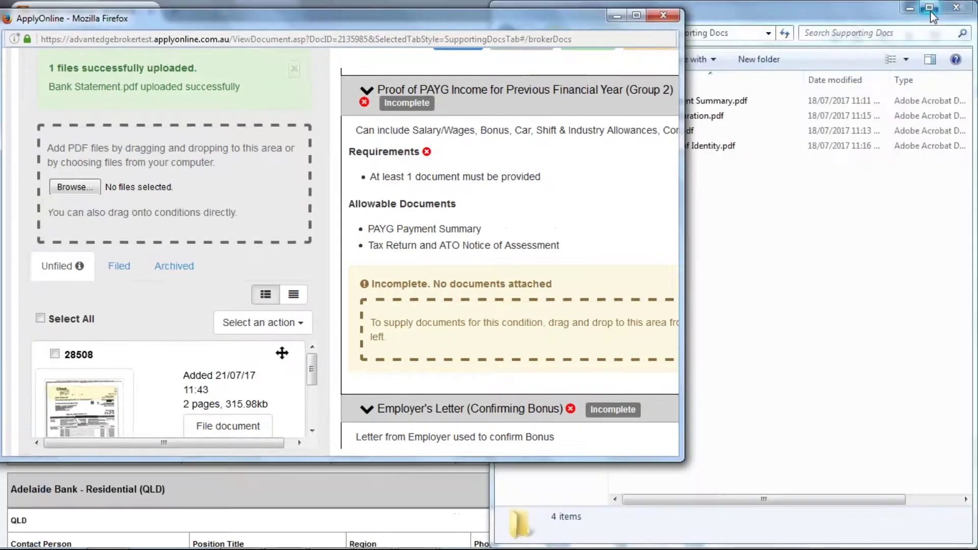
pyautogui.click(850, 198)
pyautogui.moveTo(710, 99); pyautogui.dragTo(387, 357)
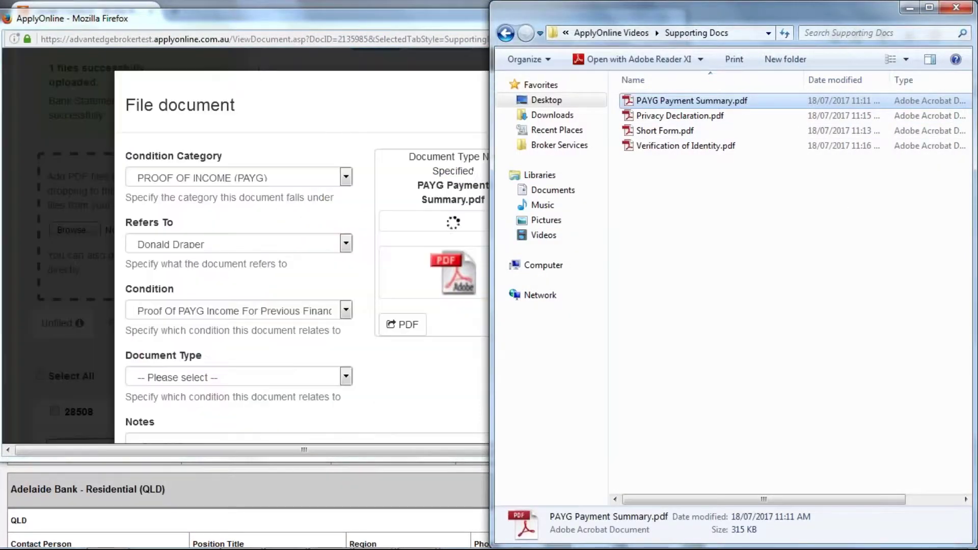
pyautogui.click(375, 2)
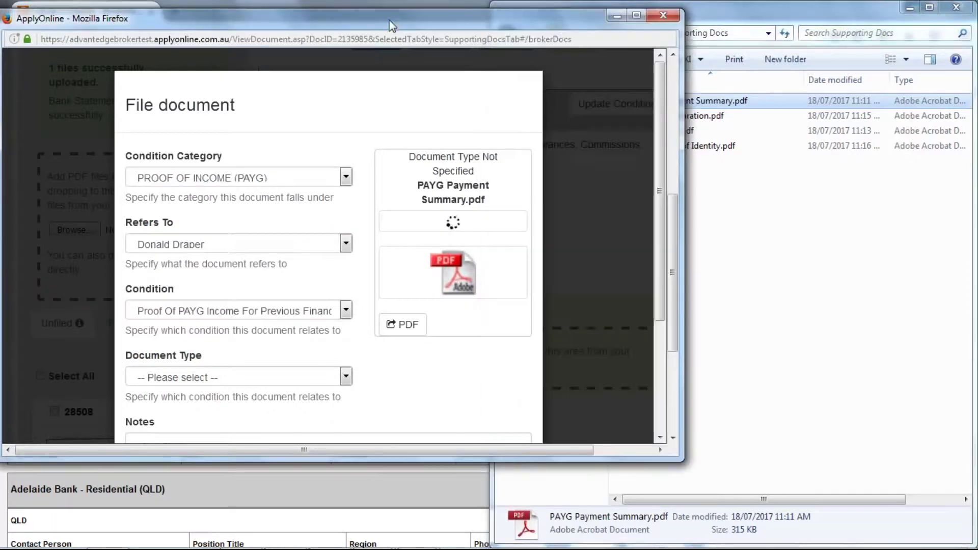
pyautogui.click(636, 15)
# Step: Set type PAYG Payment Summary, tick Previous Financial Year, save, and mark the condition Complete
pyautogui.click(391, 365)
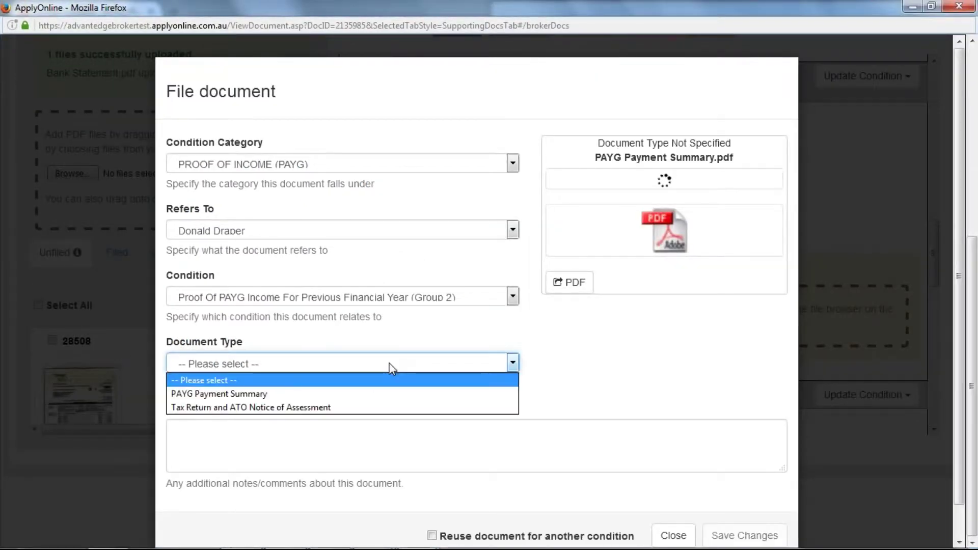
pyautogui.click(379, 395)
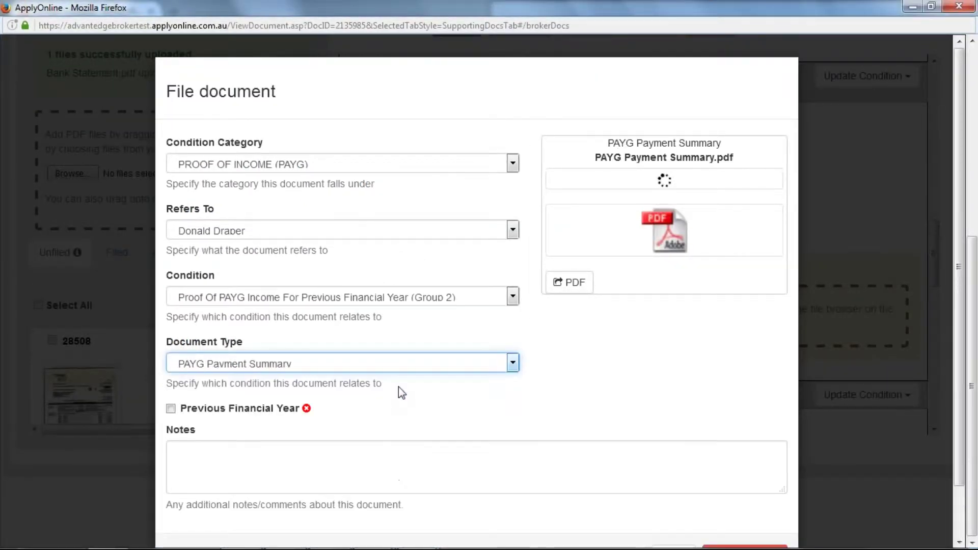
pyautogui.click(590, 363)
pyautogui.scroll(-3, 592, 365)
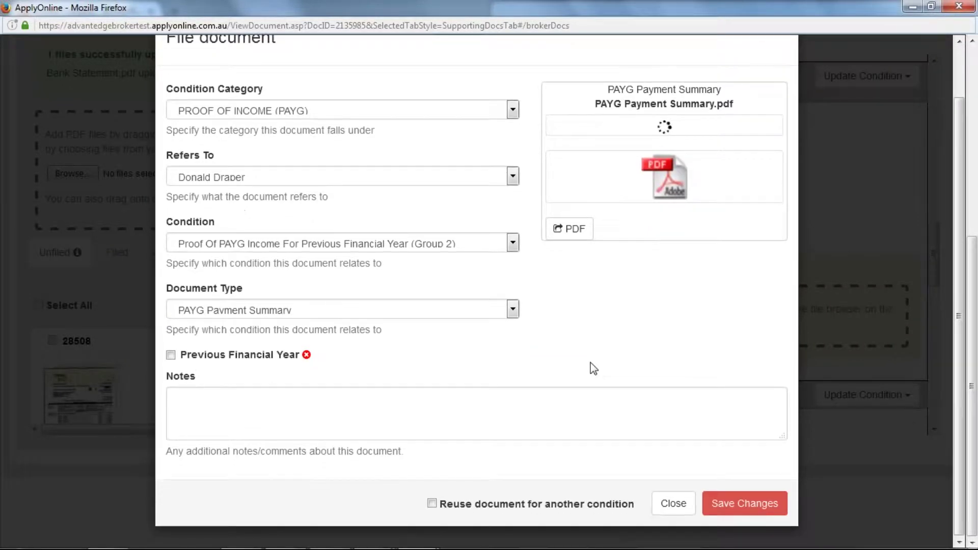
pyautogui.click(171, 356)
pyautogui.click(728, 508)
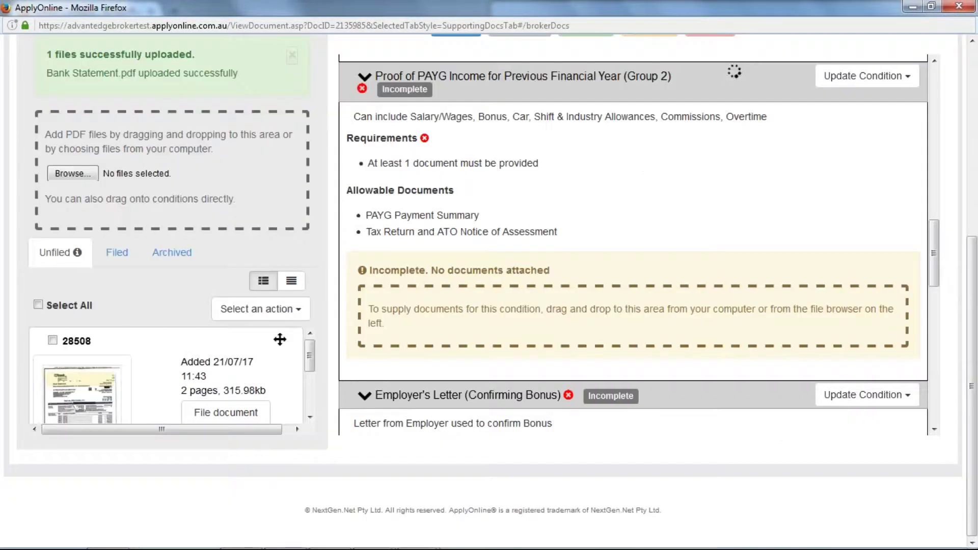
pyautogui.click(849, 83)
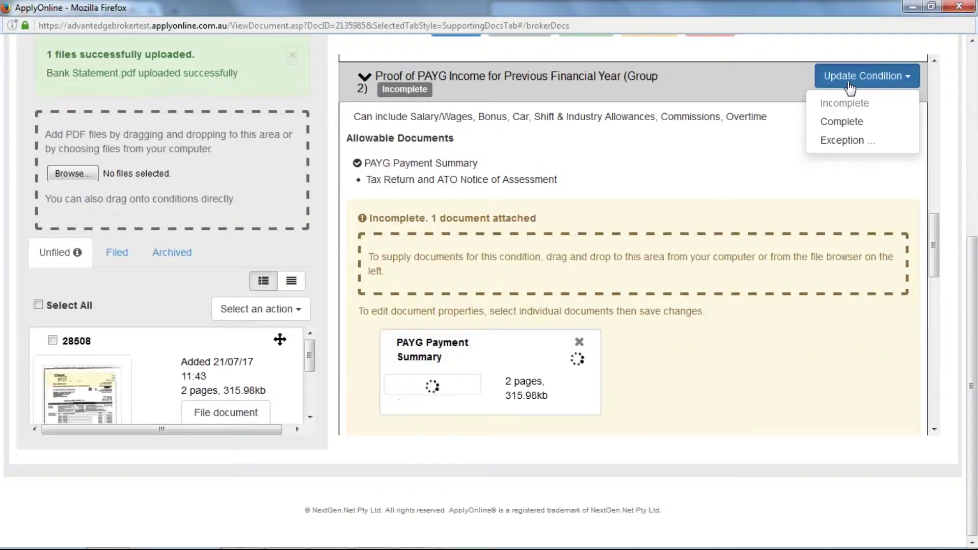
pyautogui.click(843, 123)
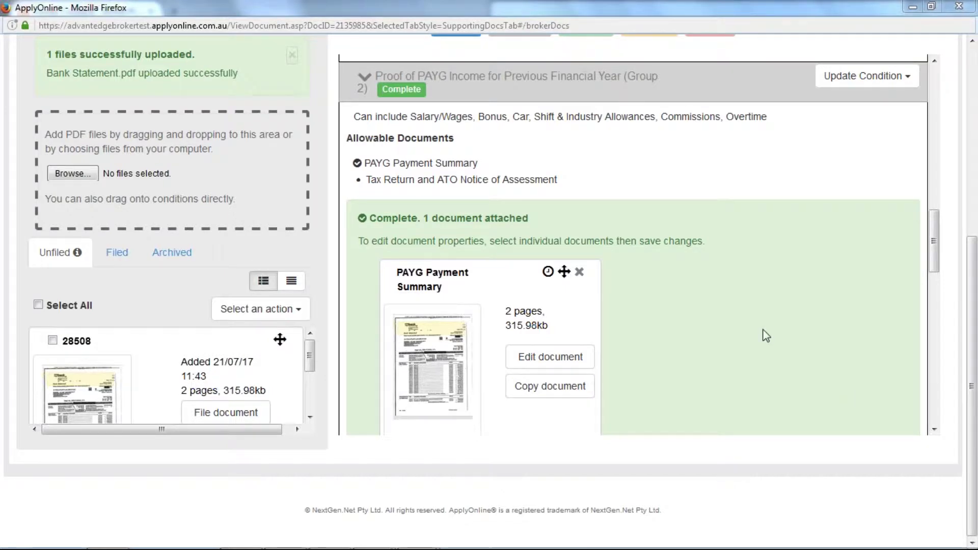
pyautogui.moveTo(930, 244); pyautogui.dragTo(930, 303)
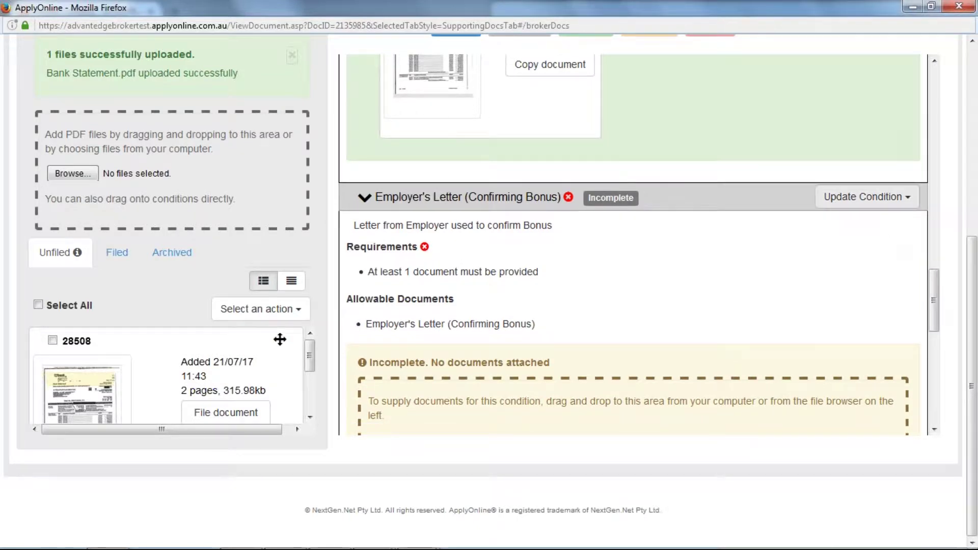
# Step: Mark Employer's Letter (Confirming Bonus) with an Other exception noting the bonus is confirmed in the bank and PAYG statements
pyautogui.click(866, 197)
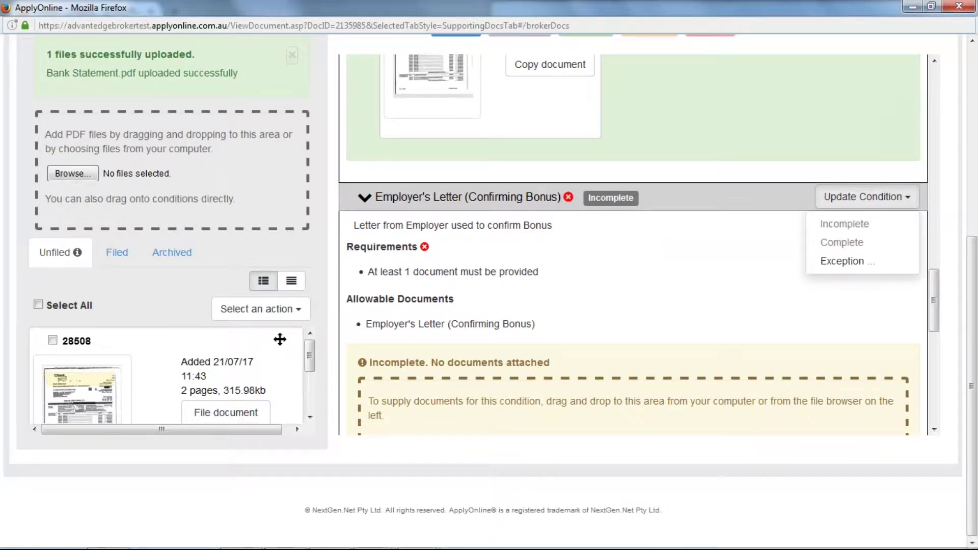
pyautogui.click(845, 261)
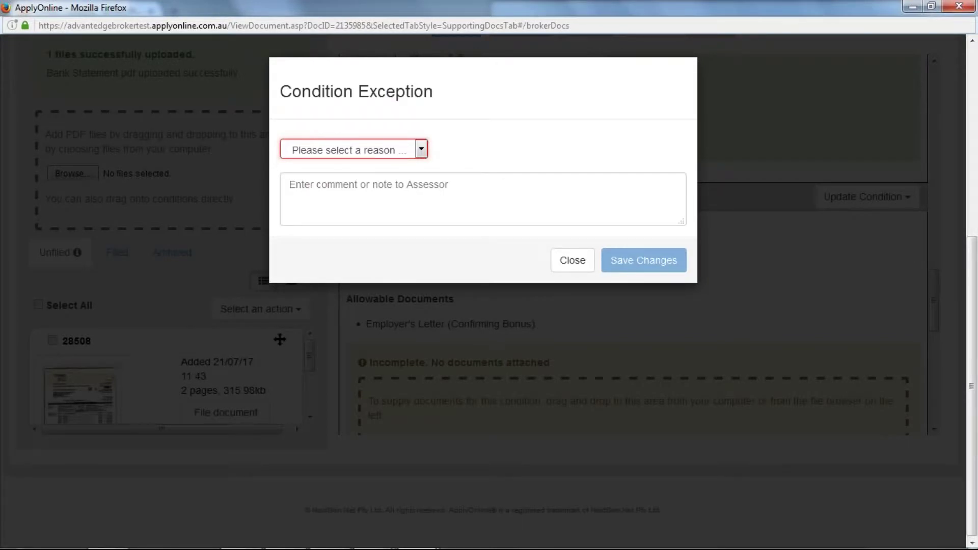
pyautogui.click(394, 153)
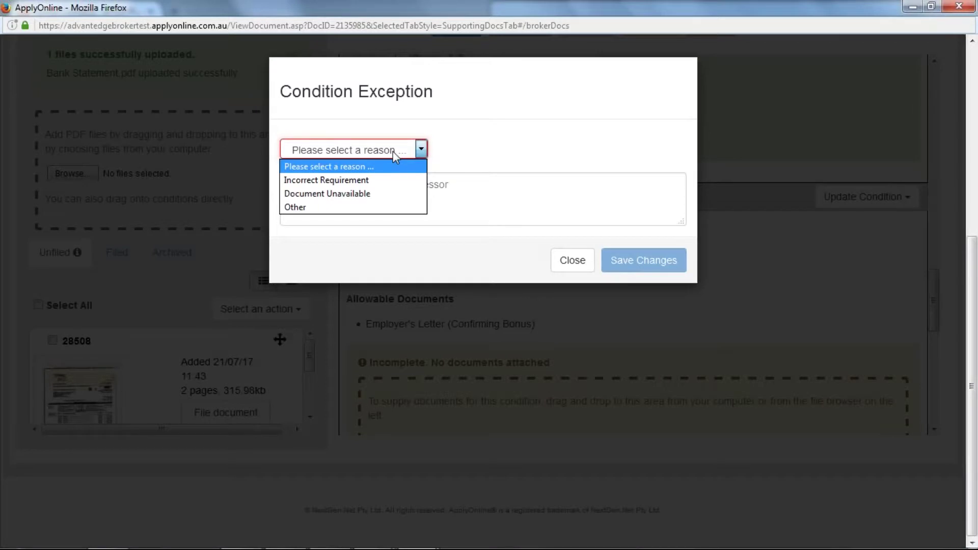
pyautogui.click(367, 207)
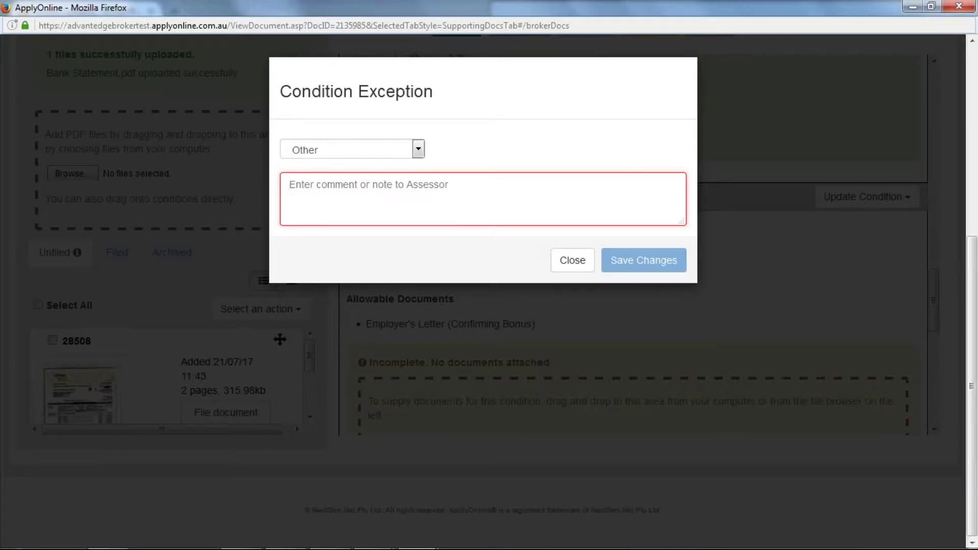
pyautogui.write('Details of bo')
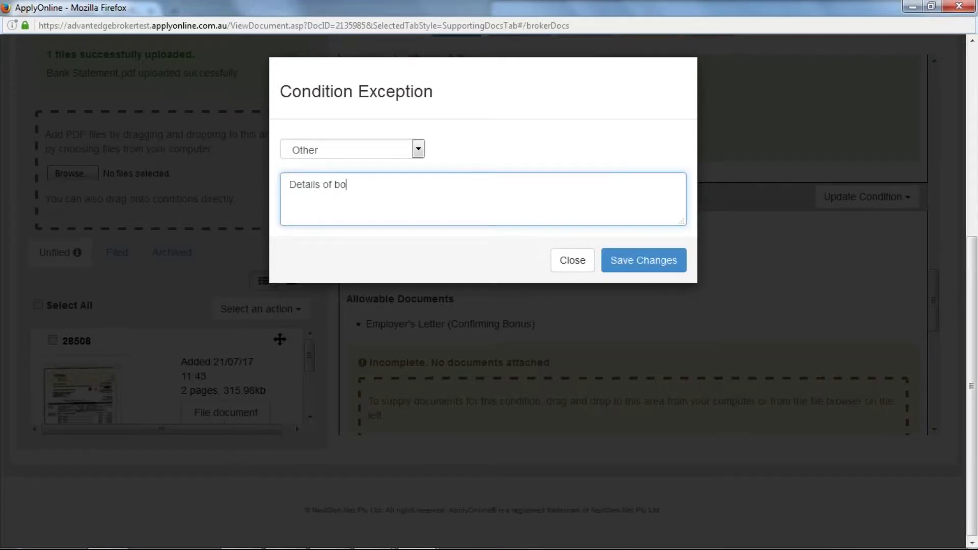
pyautogui.write('nus already confirmed within Bank and P')
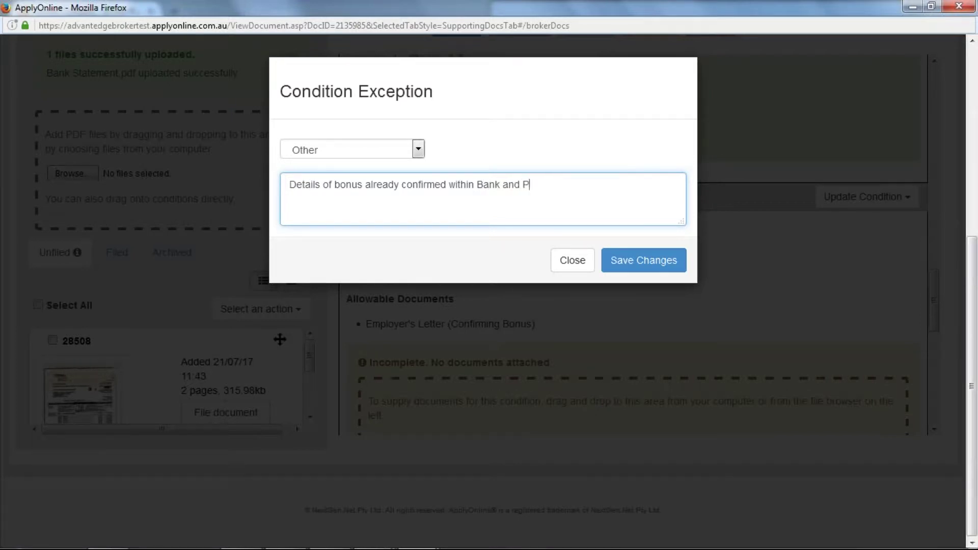
pyautogui.write('AYG Statements')
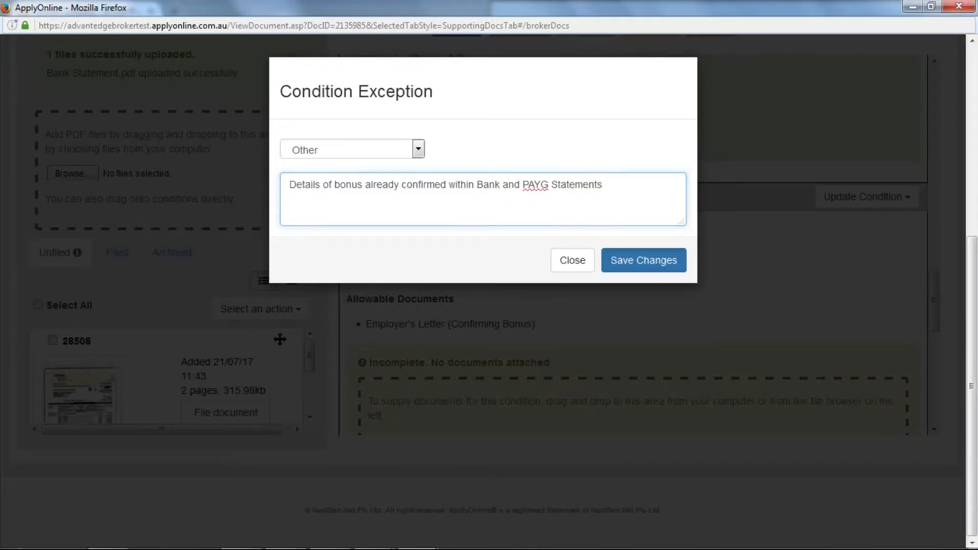
pyautogui.click(662, 266)
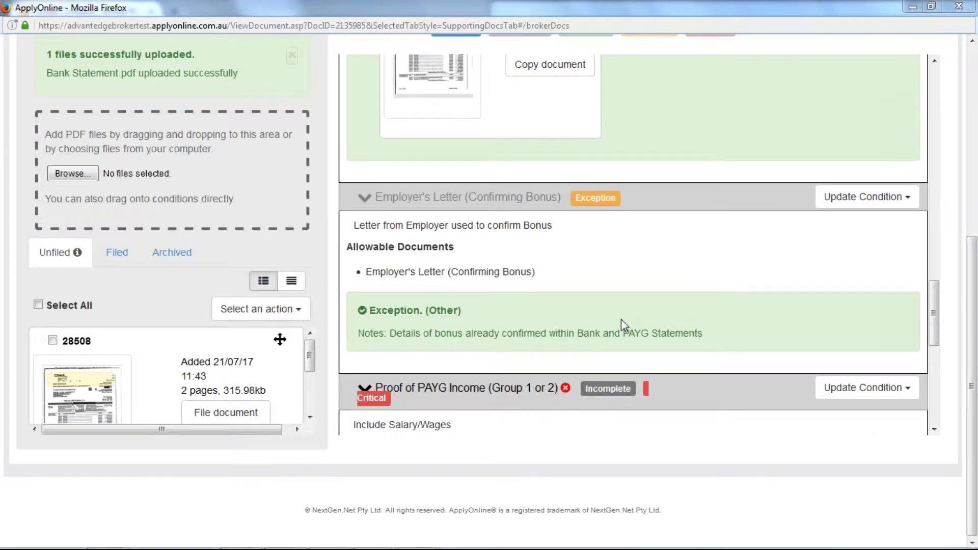
# Step: Delete the PAYG Payment Summary document from the previous-year PAYG income condition
pyautogui.moveTo(935, 313); pyautogui.dragTo(931, 261)
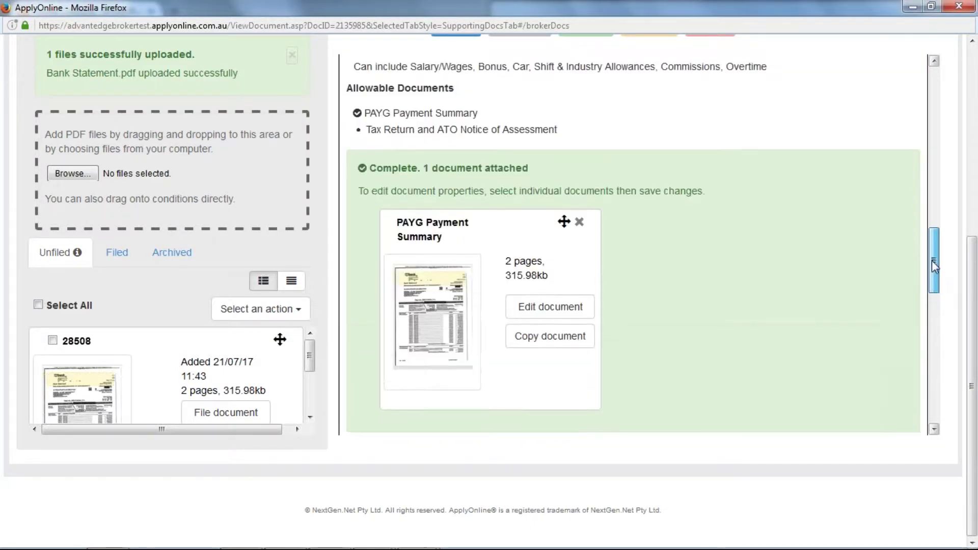
pyautogui.click(580, 223)
pyautogui.click(667, 187)
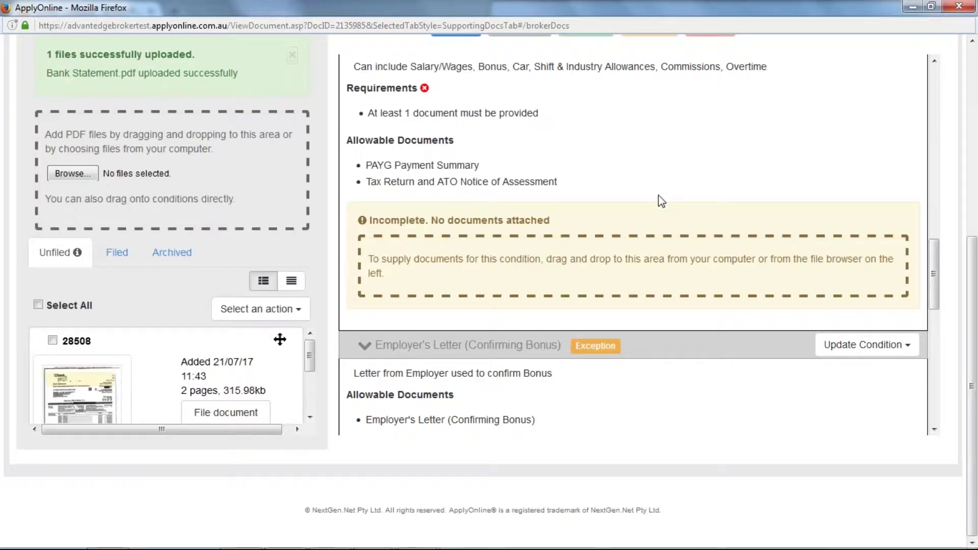
pyautogui.scroll(2, 661, 202)
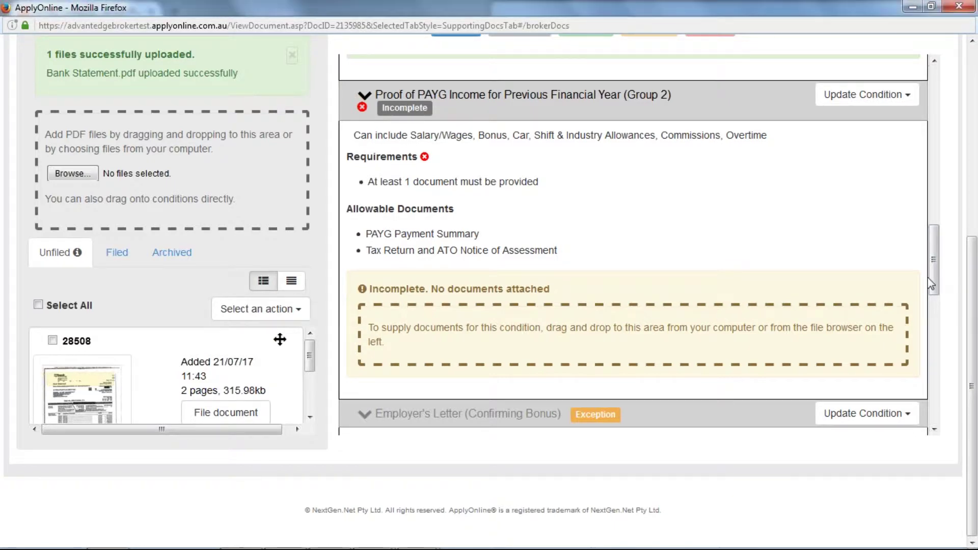
pyautogui.moveTo(933, 275); pyautogui.dragTo(919, 117)
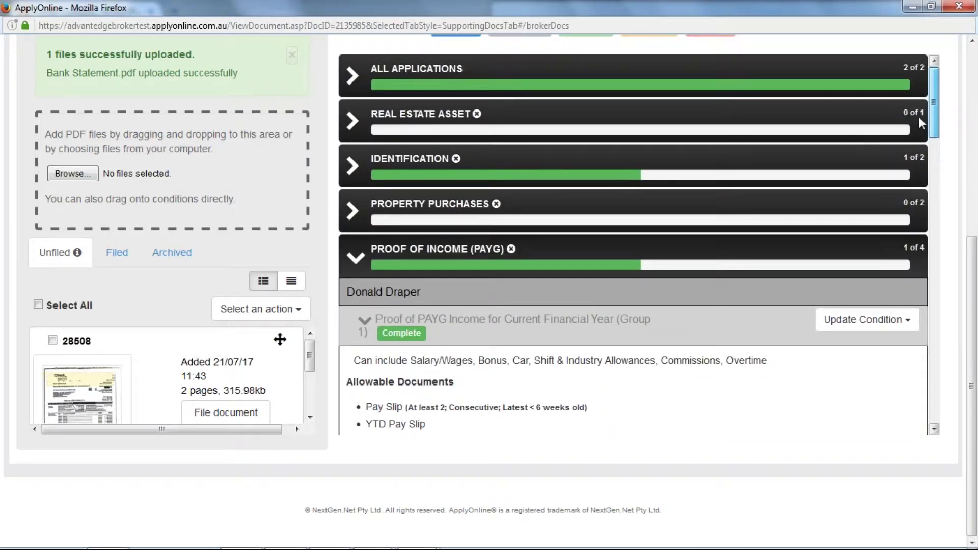
# Step: Scroll back to the top to reach the NAB application's Approval checklist at 0/7
pyautogui.moveTo(919, 105); pyautogui.dragTo(918, 94)
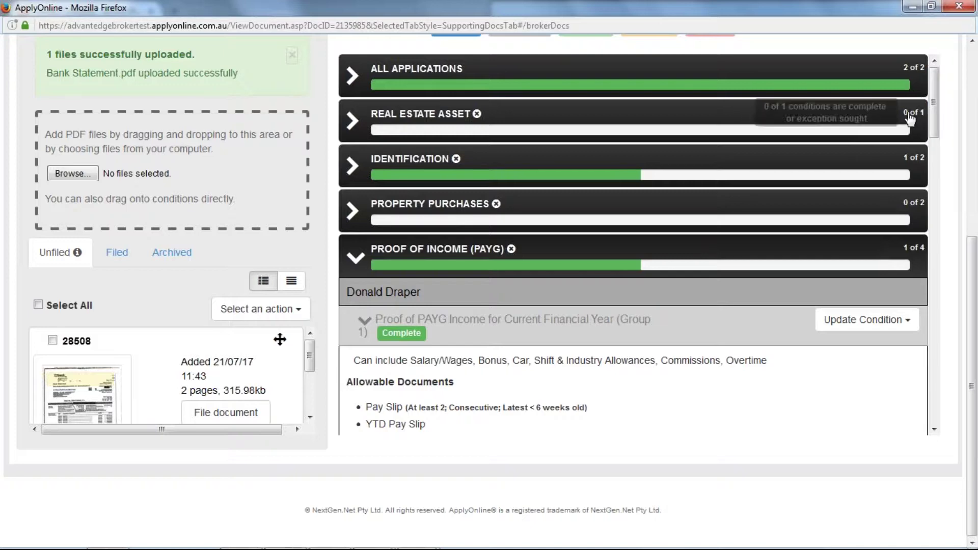
pyautogui.scroll(5, 918, 94)
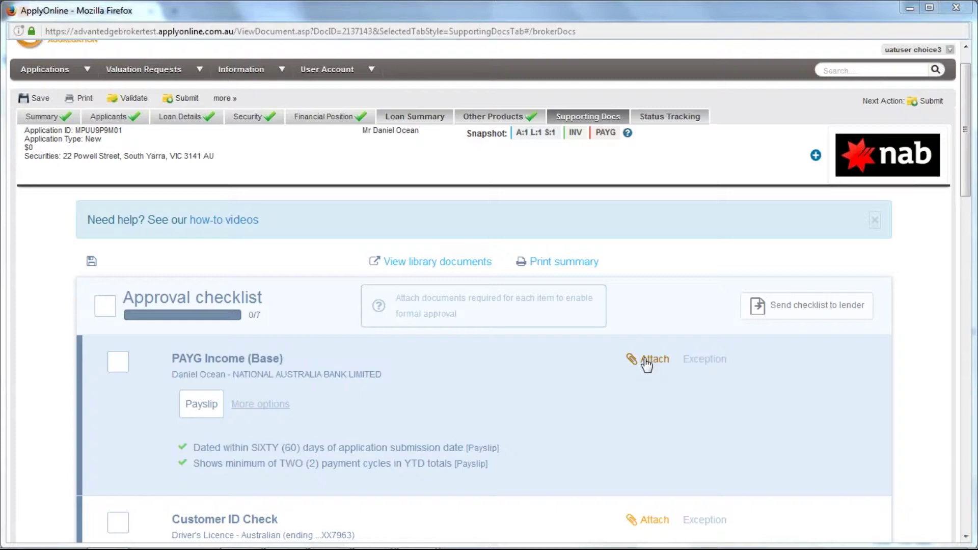
# Step: Upload all four supporting PDFs to the document library from PAYG Income (Base)
pyautogui.click(645, 360)
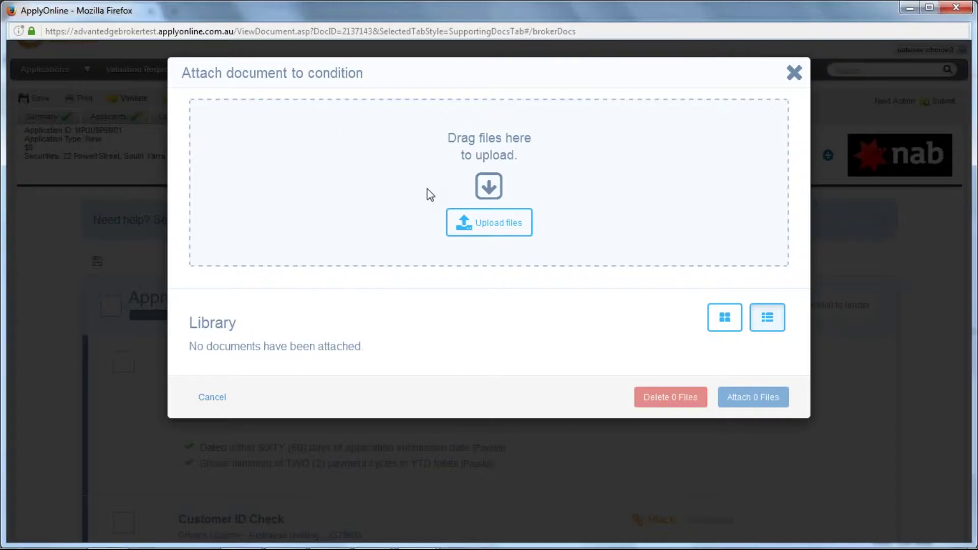
pyautogui.click(497, 222)
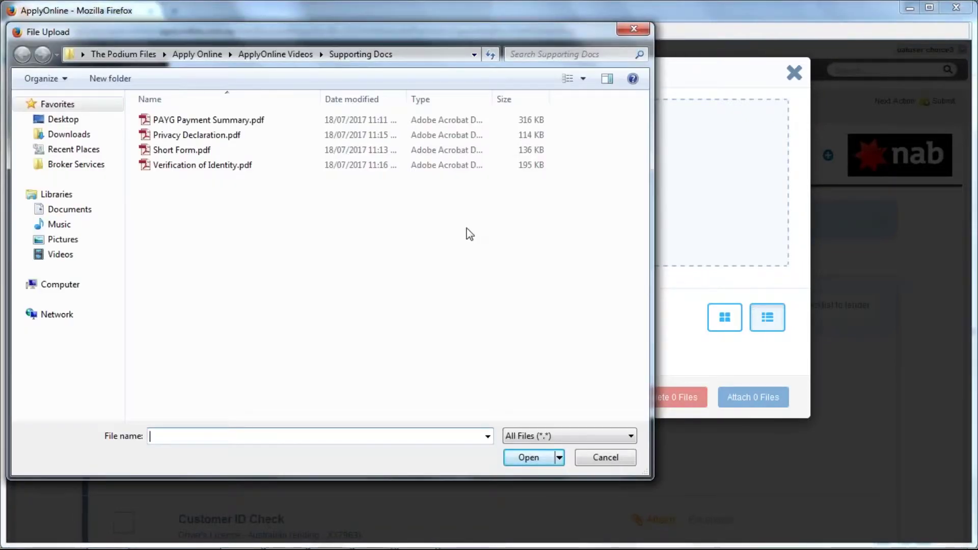
pyautogui.moveTo(337, 214); pyautogui.dragTo(179, 117)
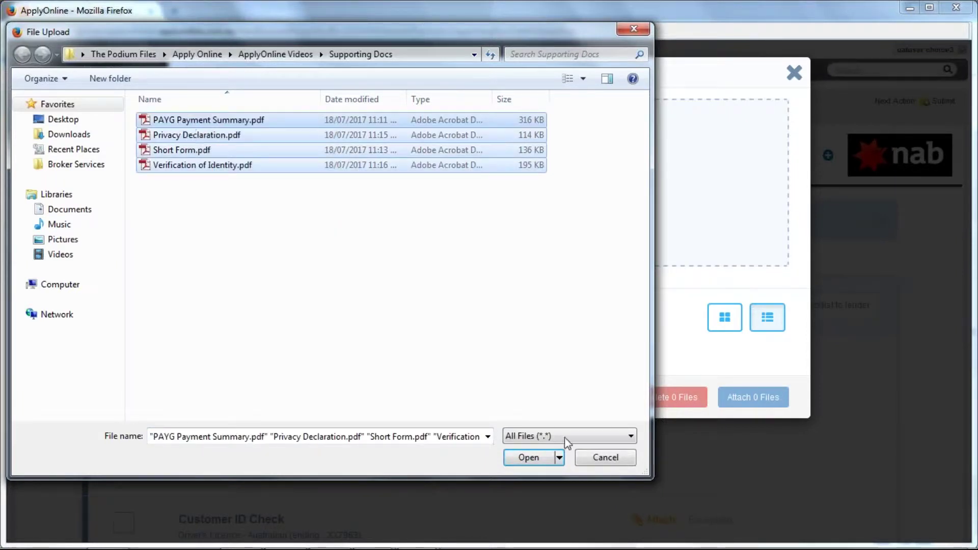
pyautogui.click(544, 458)
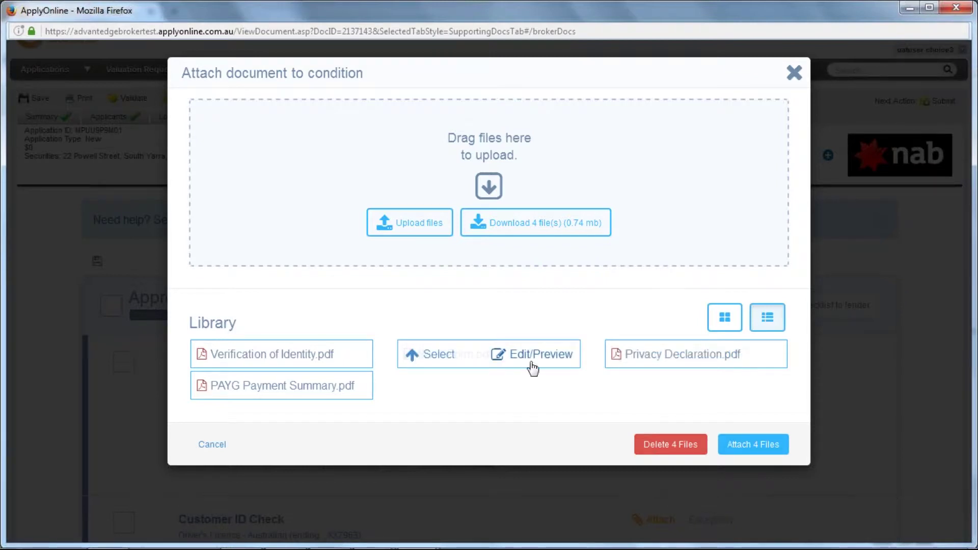
# Step: Attach only PAYG Payment Summary.pdf to PAYG Income (Base), leaving the other three unselected
pyautogui.click(436, 355)
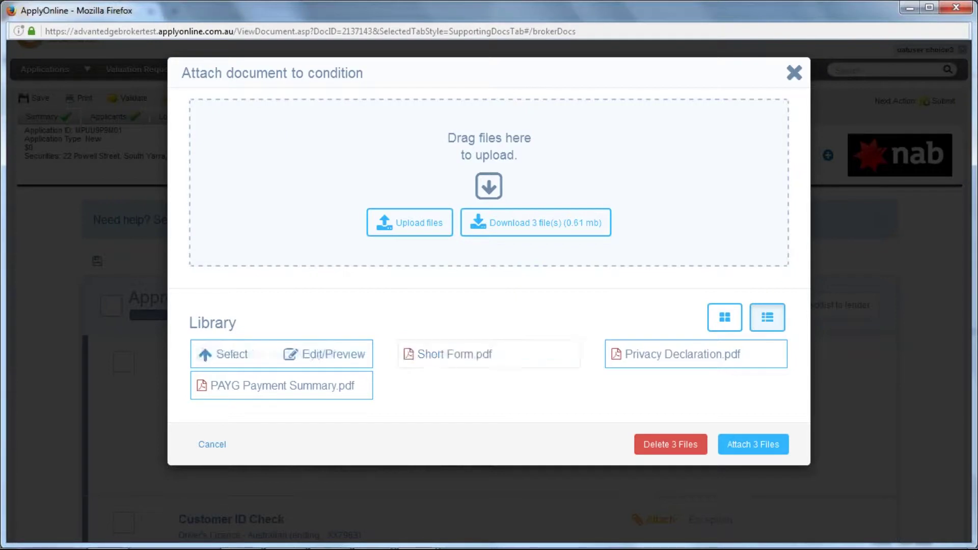
pyautogui.click(241, 359)
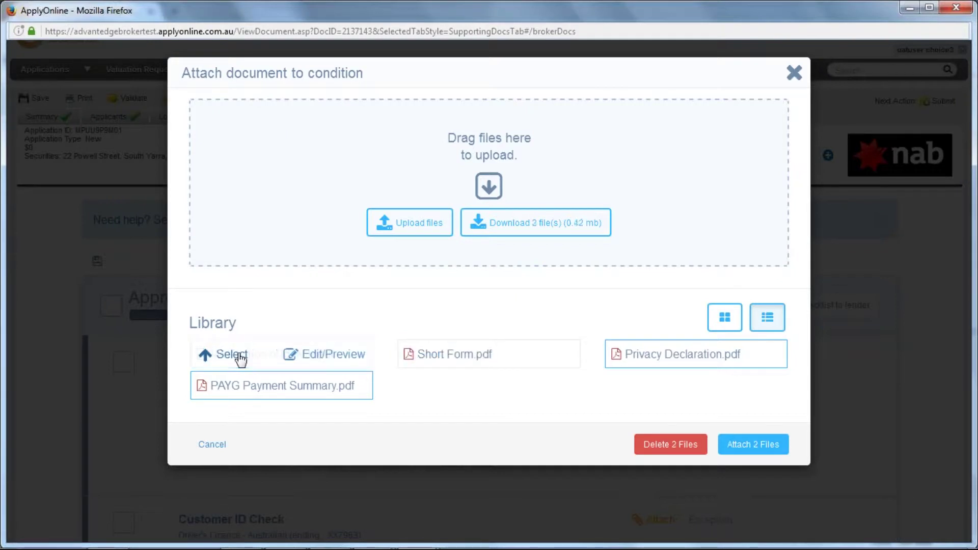
pyautogui.click(647, 356)
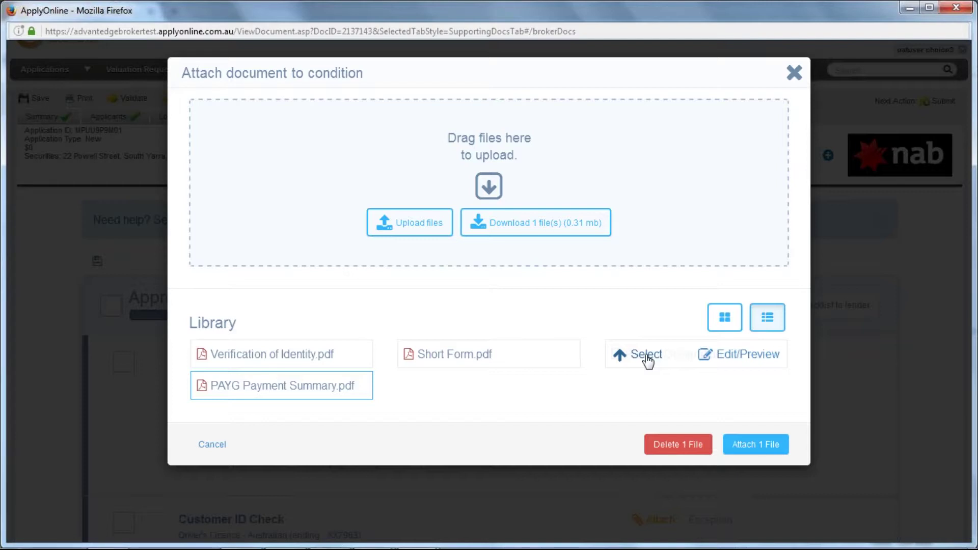
pyautogui.click(744, 446)
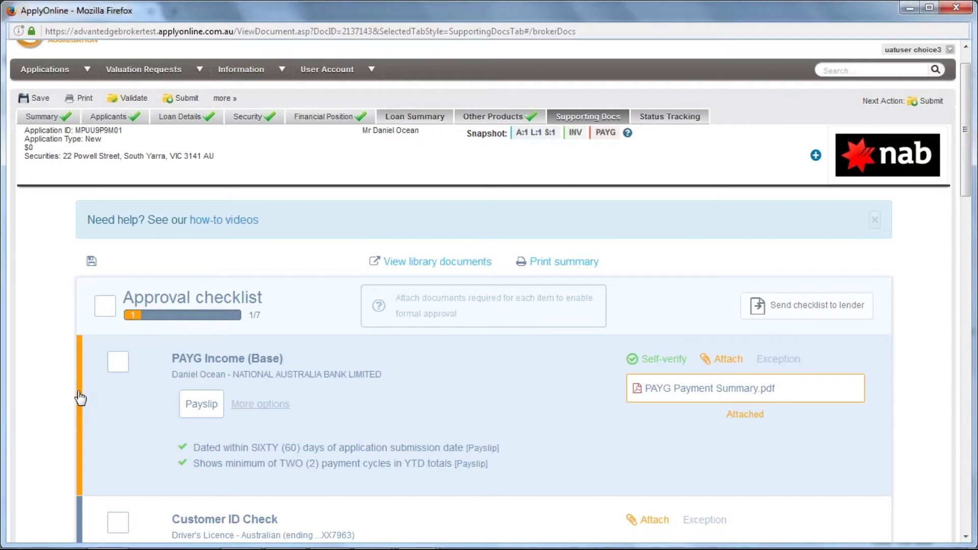
pyautogui.scroll(-3, 485, 371)
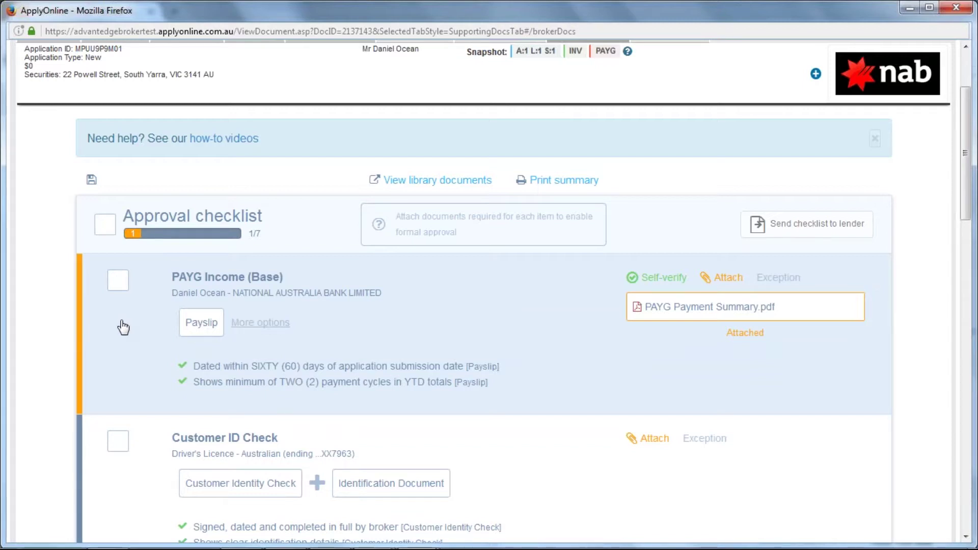
pyautogui.scroll(-3, 122, 326)
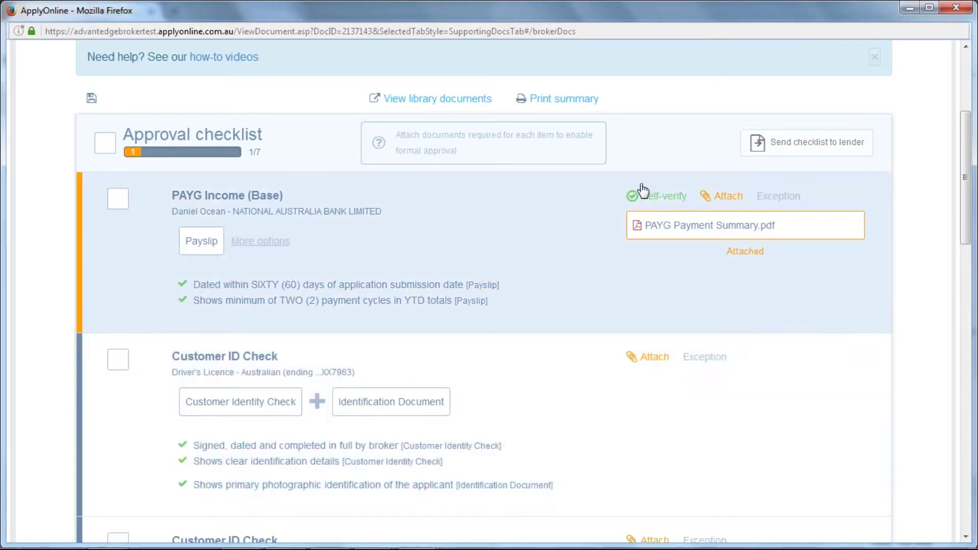
# Step: Self-verify pages 1 and 2 of PAYG Payment Summary.pdf as the payslip
pyautogui.click(654, 199)
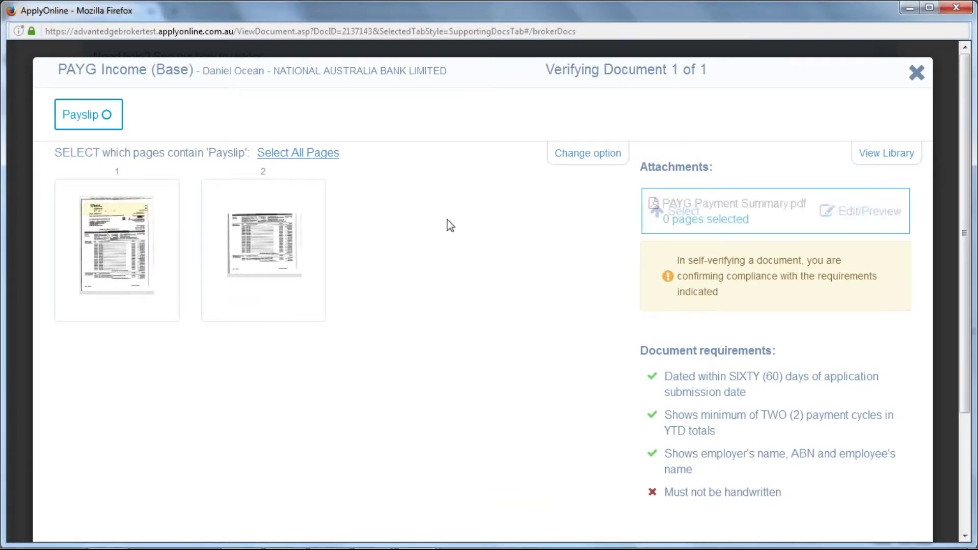
pyautogui.moveTo(121, 244)
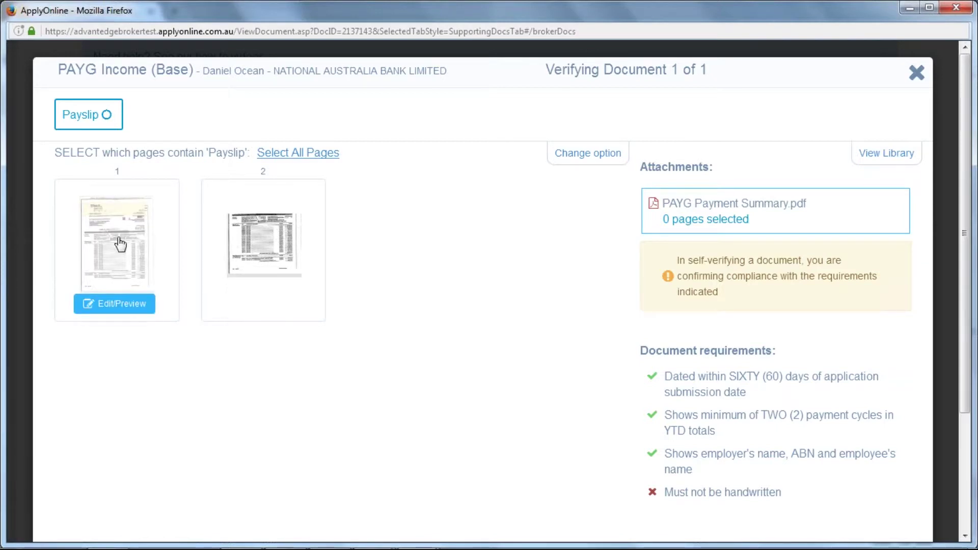
pyautogui.click(121, 243)
pyautogui.click(243, 239)
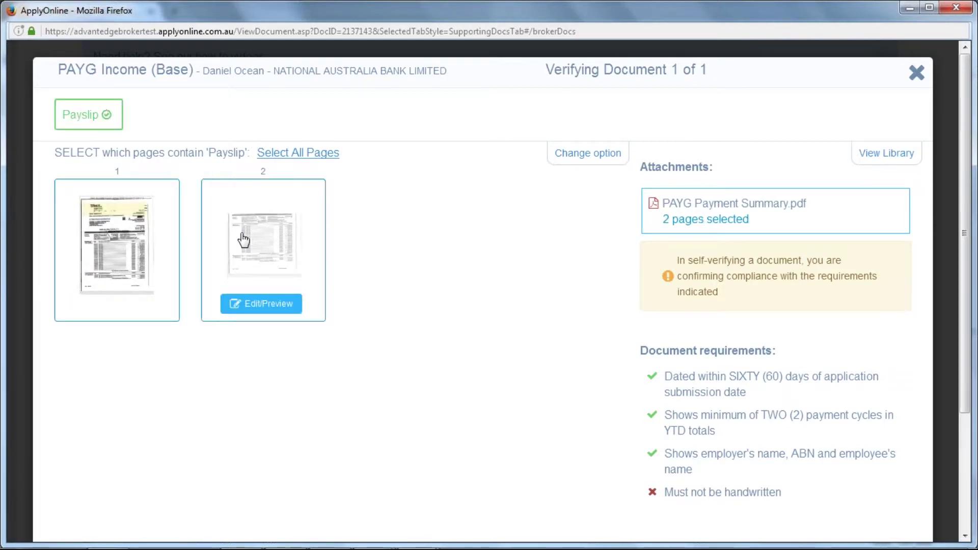
pyautogui.scroll(-5, 606, 215)
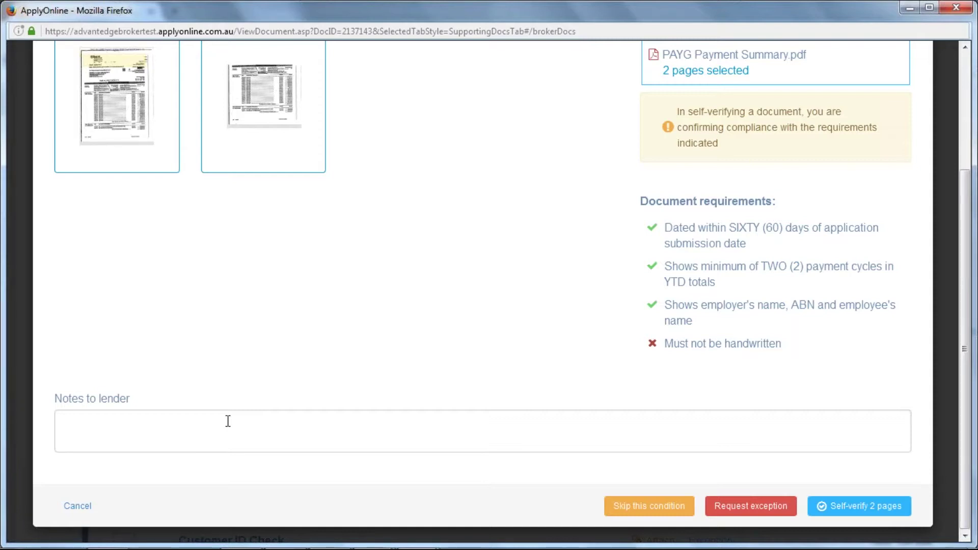
pyautogui.click(831, 506)
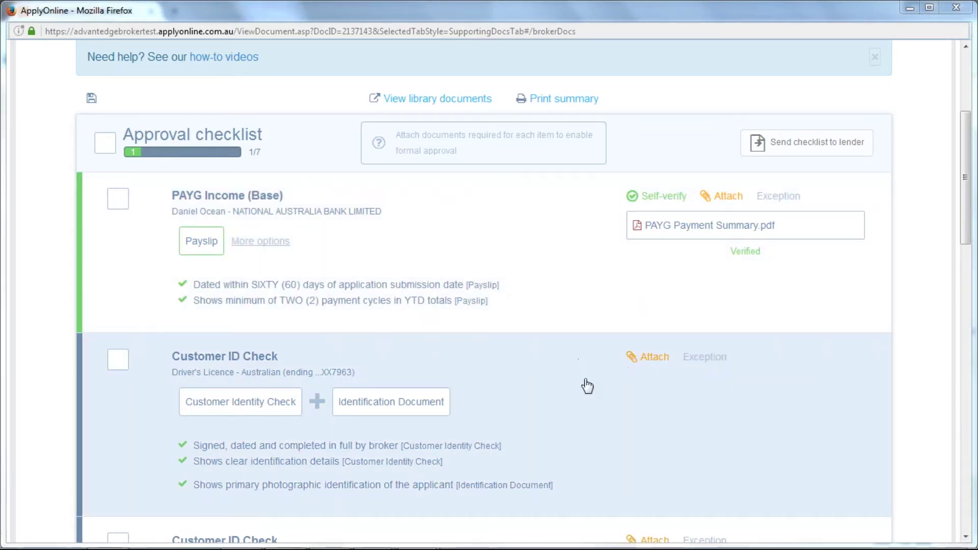
# Step: Attach Verification of Identity.pdf from the library to the first Customer ID Check
pyautogui.click(651, 360)
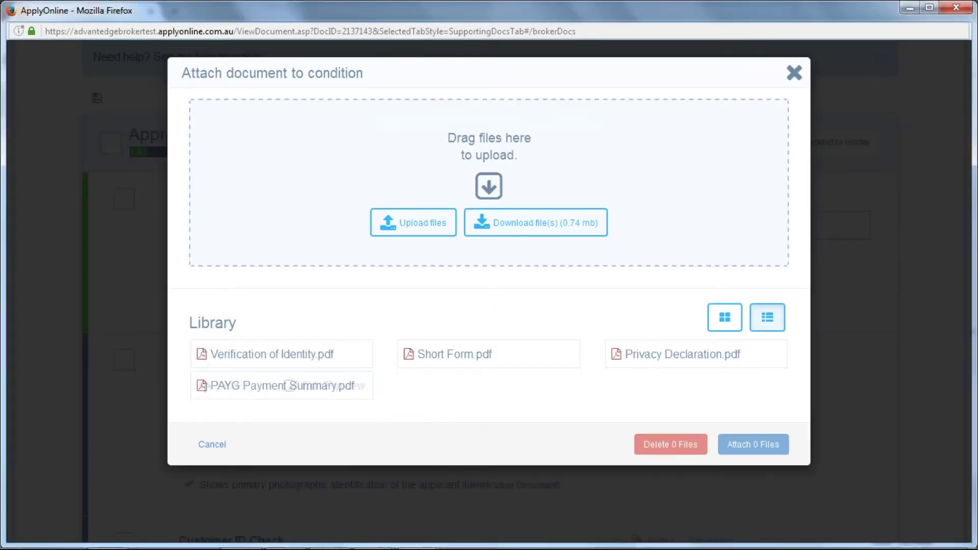
pyautogui.click(232, 357)
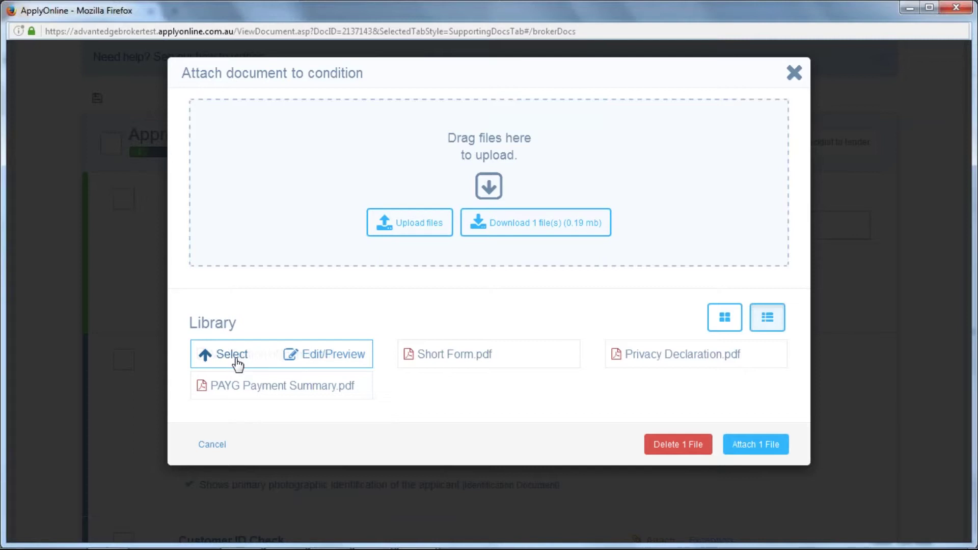
pyautogui.click(755, 444)
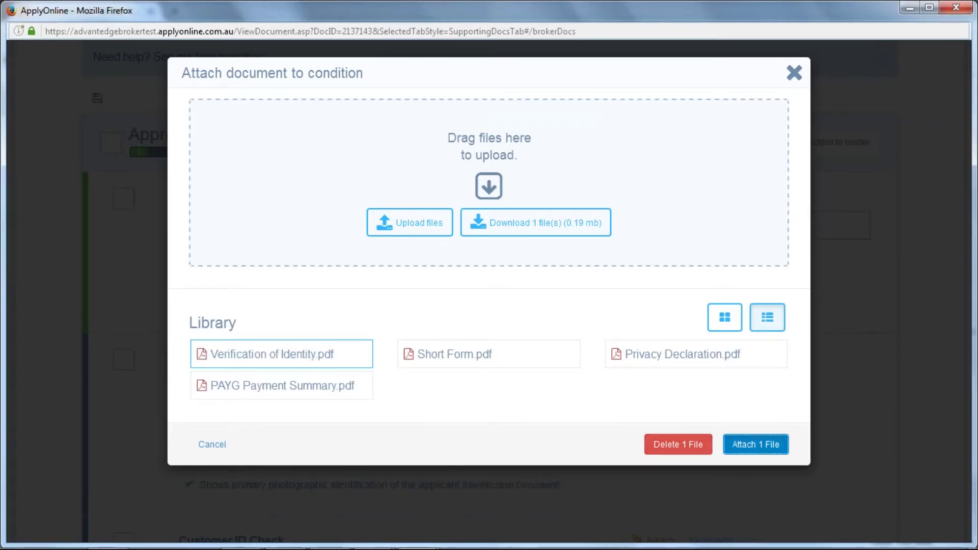
pyautogui.scroll(-3, 611, 385)
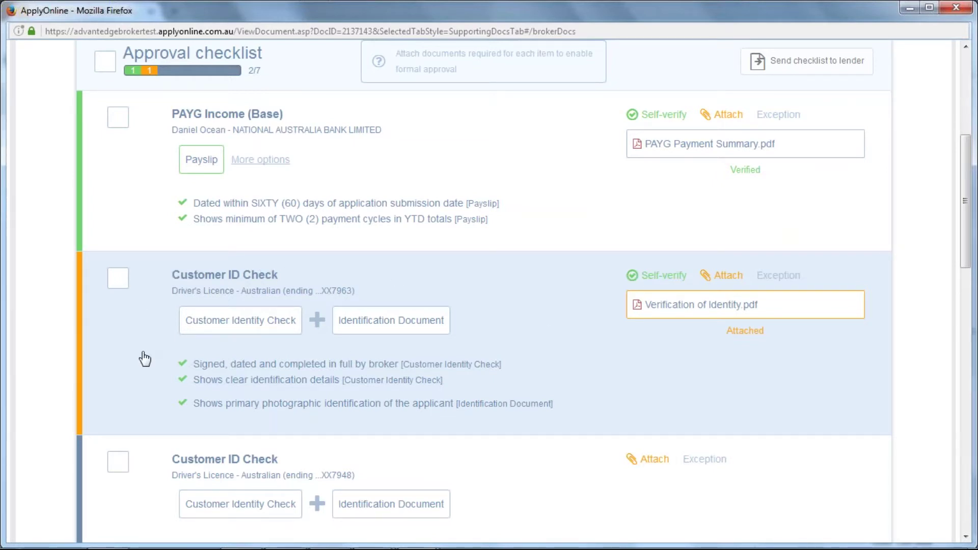
pyautogui.scroll(-6, 145, 359)
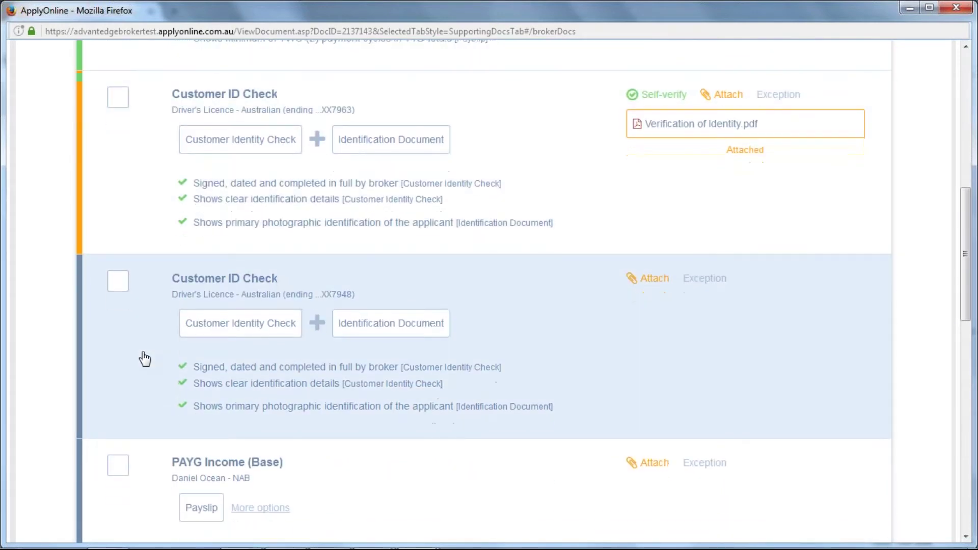
pyautogui.scroll(-2, 144, 359)
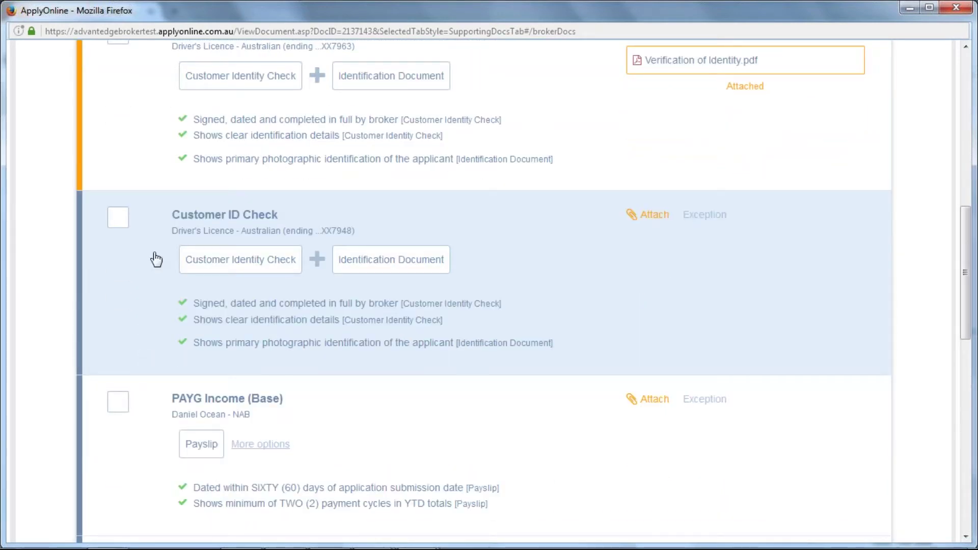
# Step: Expand and collapse the document options for both Customer ID Checks
pyautogui.click(282, 219)
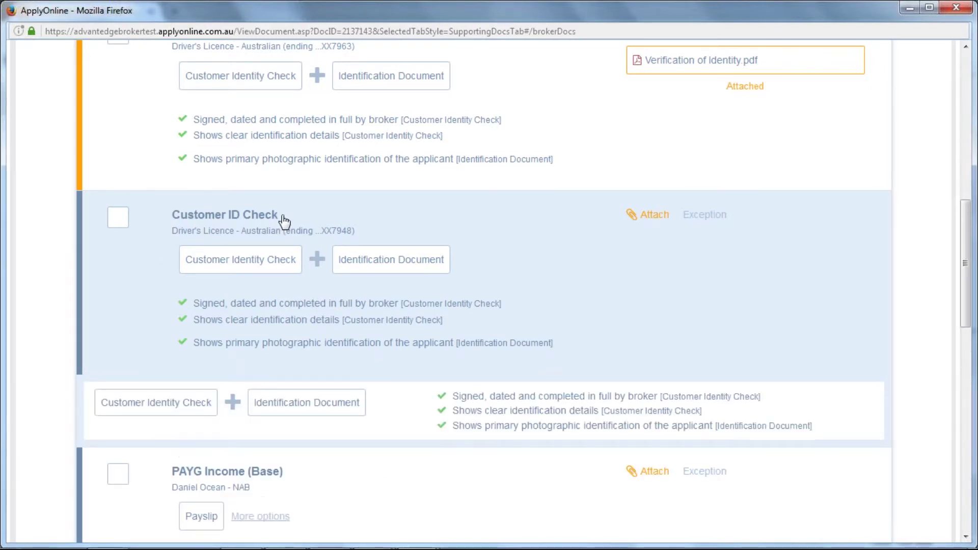
pyautogui.click(284, 220)
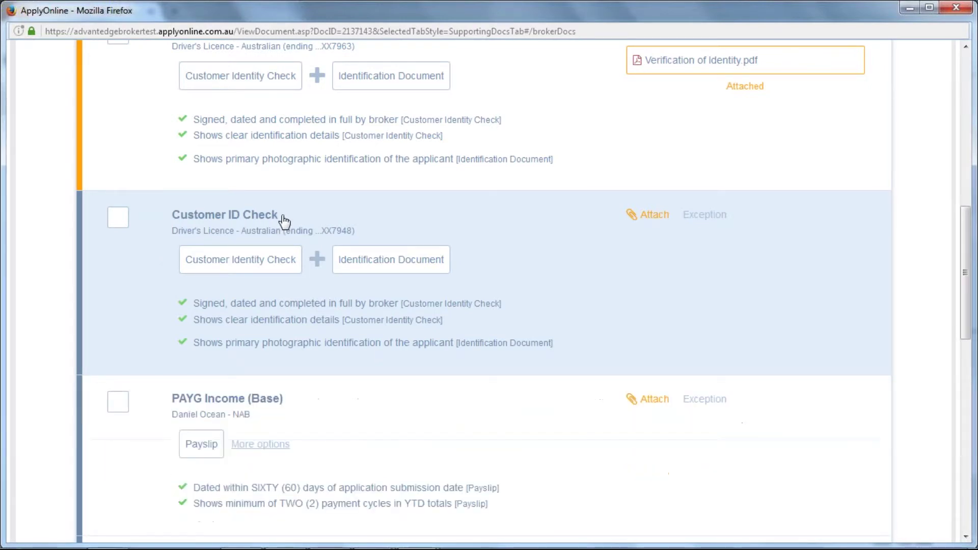
pyautogui.scroll(3, 293, 125)
pyautogui.click(293, 124)
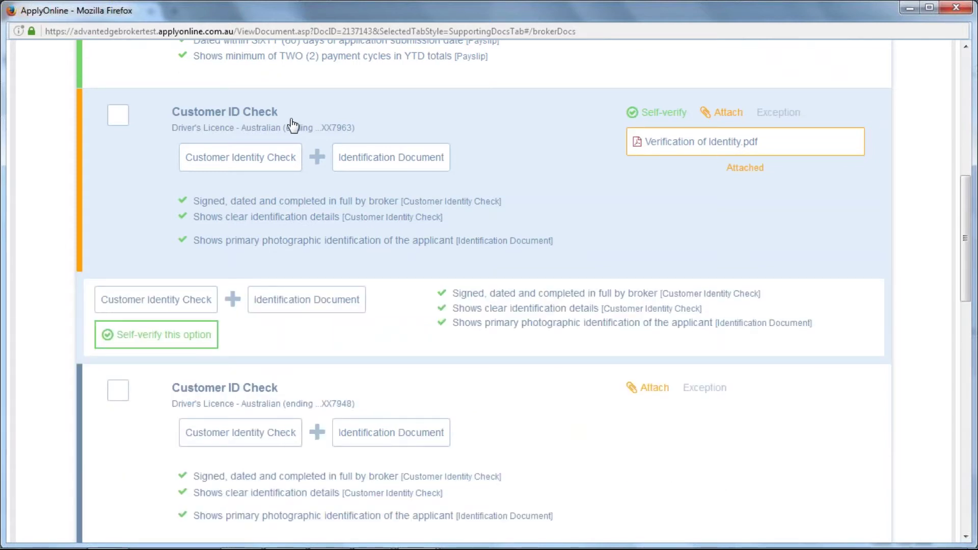
pyautogui.click(292, 124)
pyautogui.scroll(-5, 291, 130)
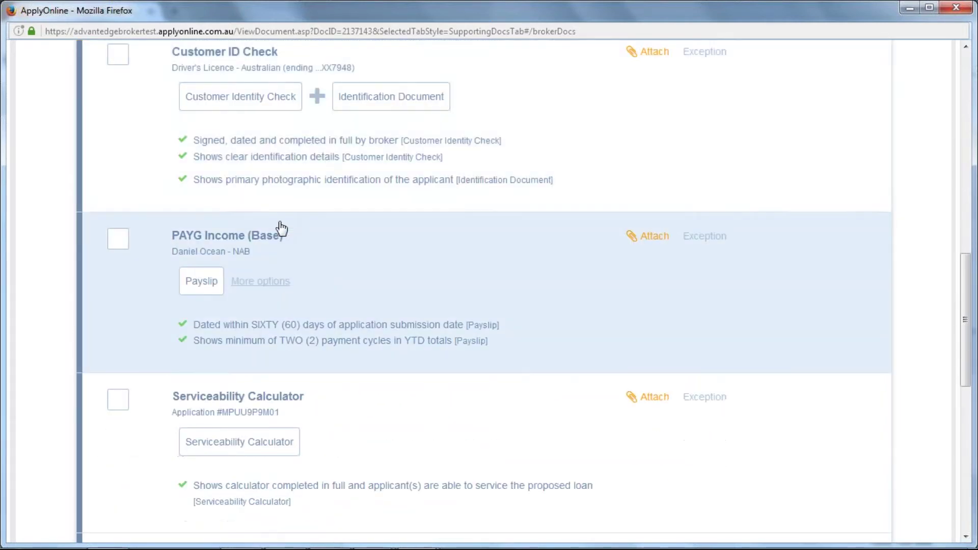
# Step: Expand PAYG Income (Base) and review its alternative document combinations, like Payslip plus Income Tax Return
pyautogui.click(282, 229)
pyautogui.scroll(-1, 281, 229)
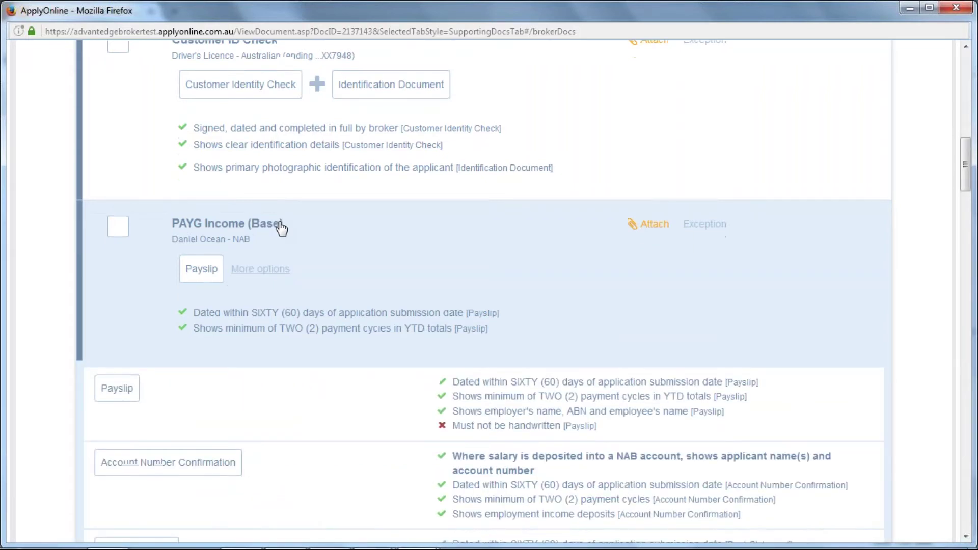
pyautogui.scroll(-5, 282, 228)
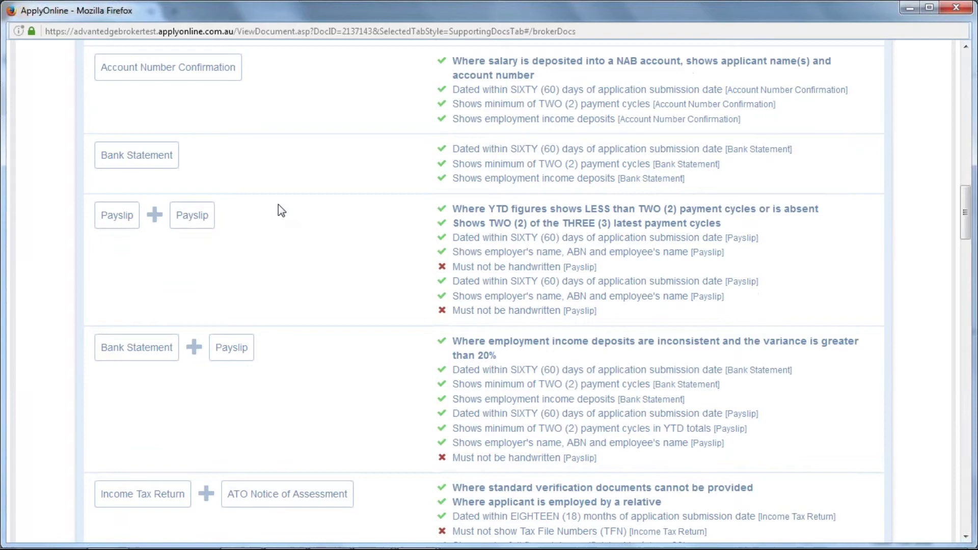
pyautogui.scroll(-5, 281, 211)
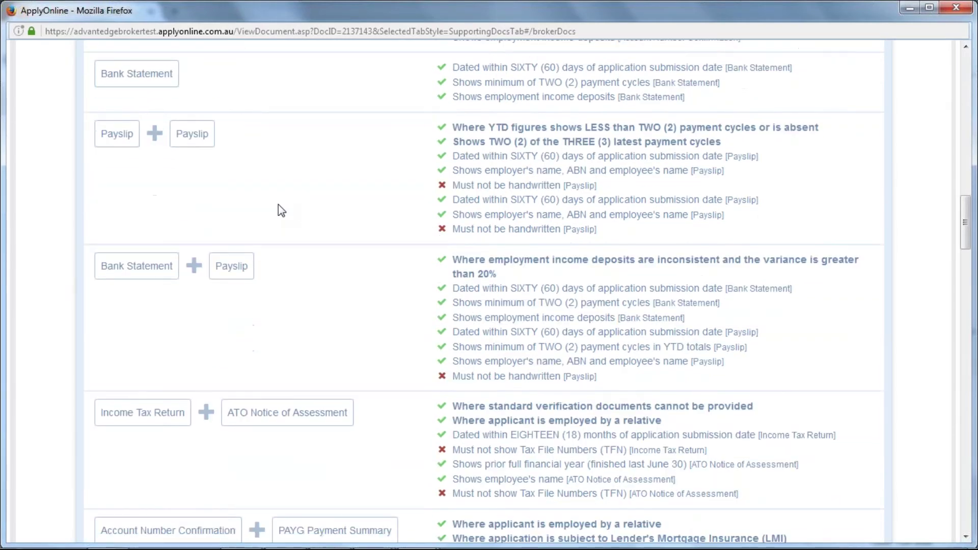
pyautogui.scroll(-5, 281, 211)
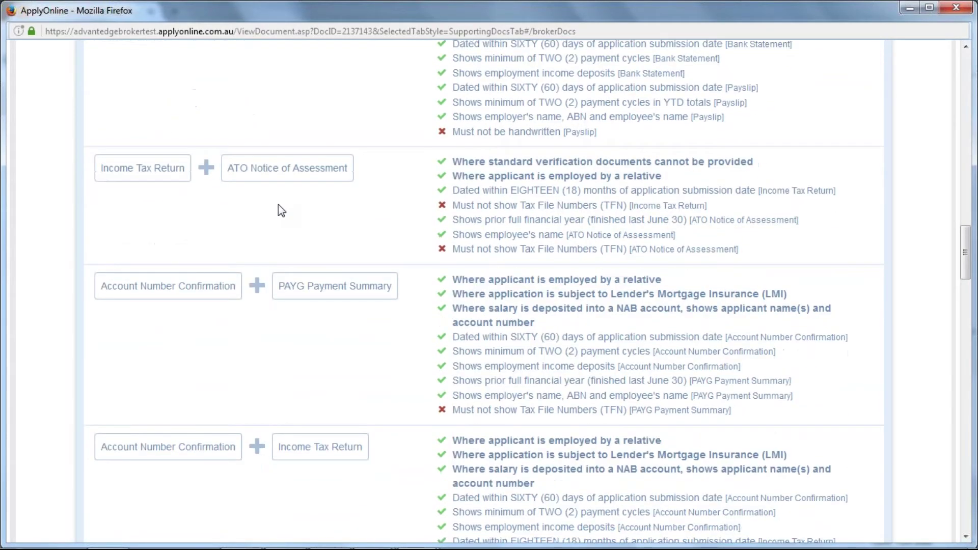
pyautogui.scroll(-5, 281, 211)
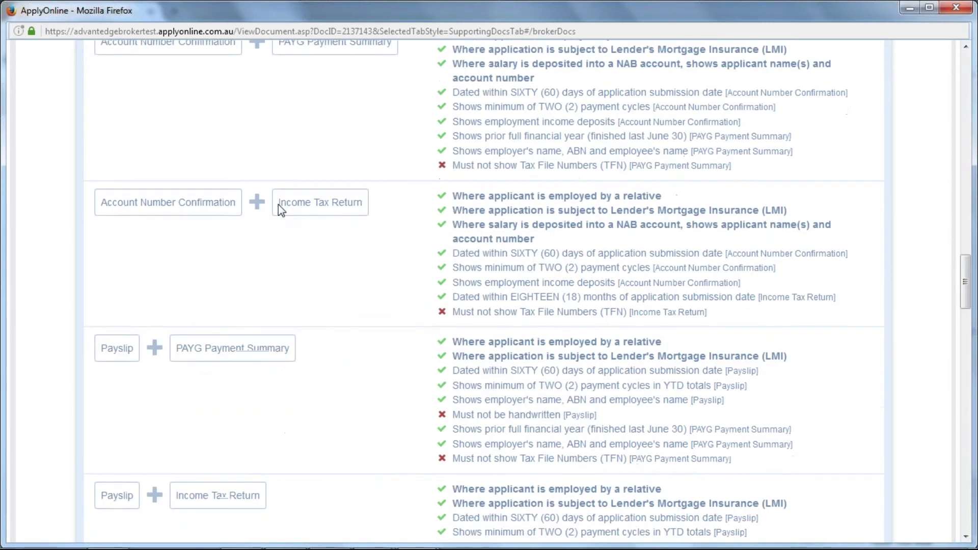
pyautogui.scroll(-1, 278, 205)
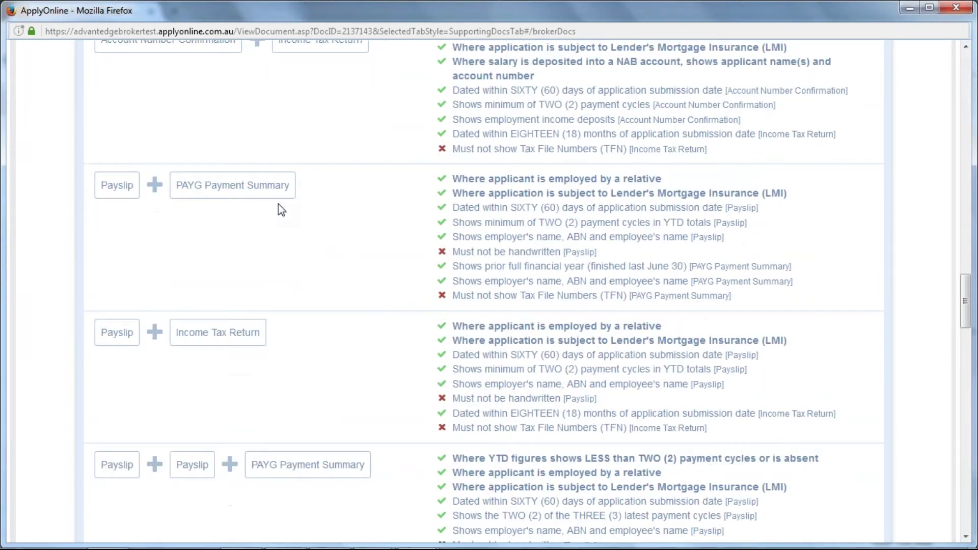
pyautogui.scroll(-3, 127, 307)
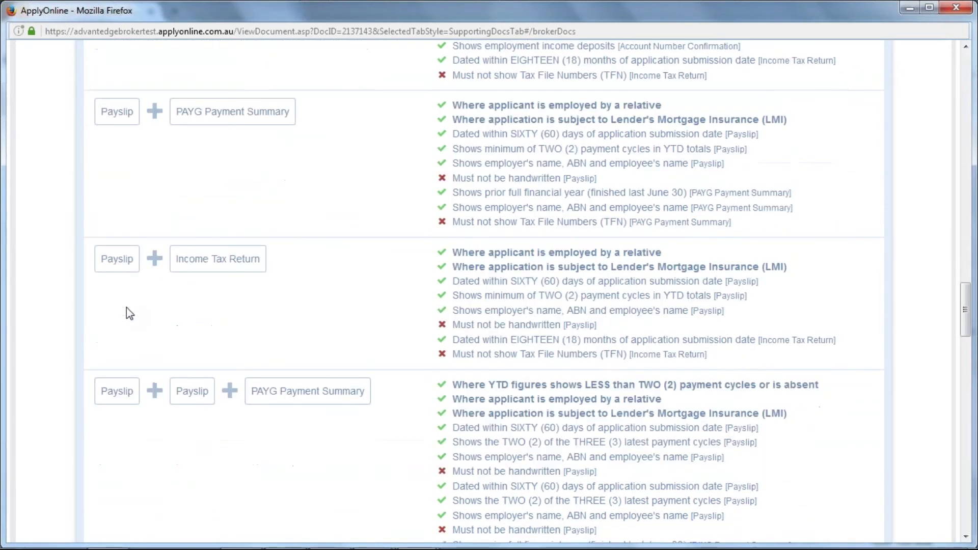
pyautogui.scroll(-2, 126, 307)
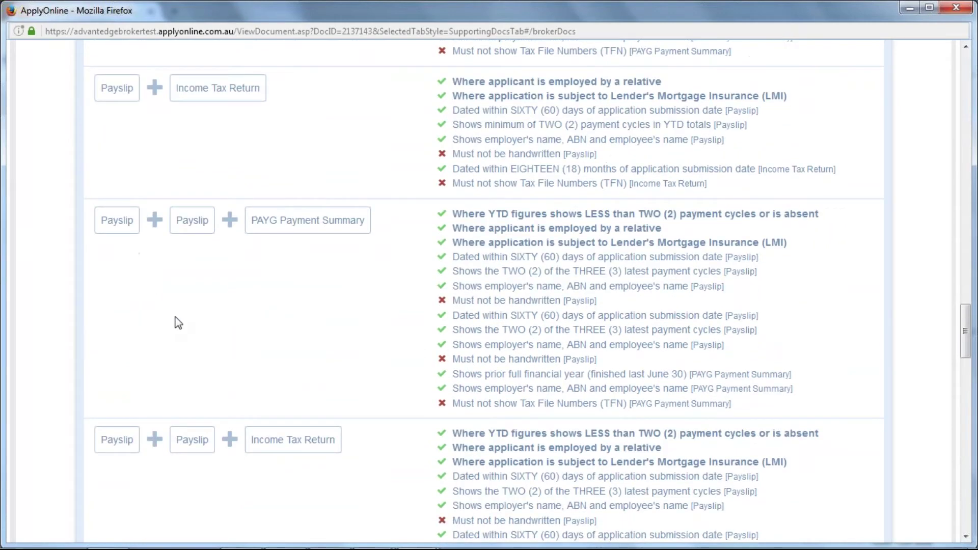
pyautogui.scroll(-5, 178, 322)
pyautogui.scroll(2, 203, 301)
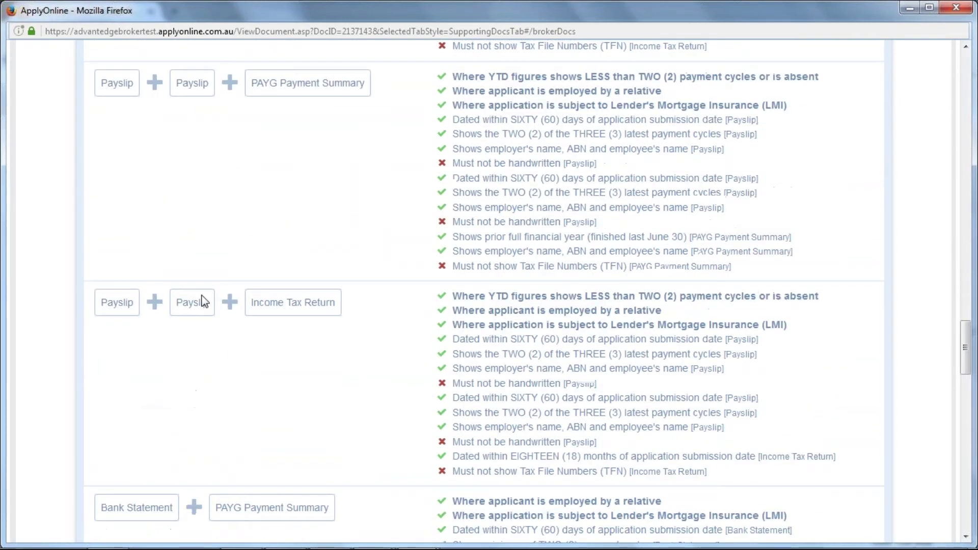
pyautogui.scroll(20, 204, 302)
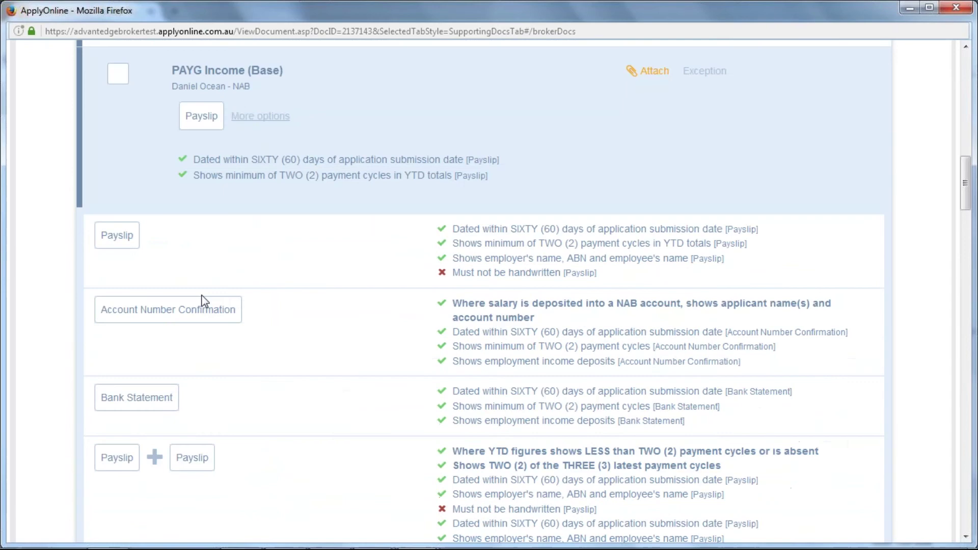
pyautogui.scroll(4, 204, 301)
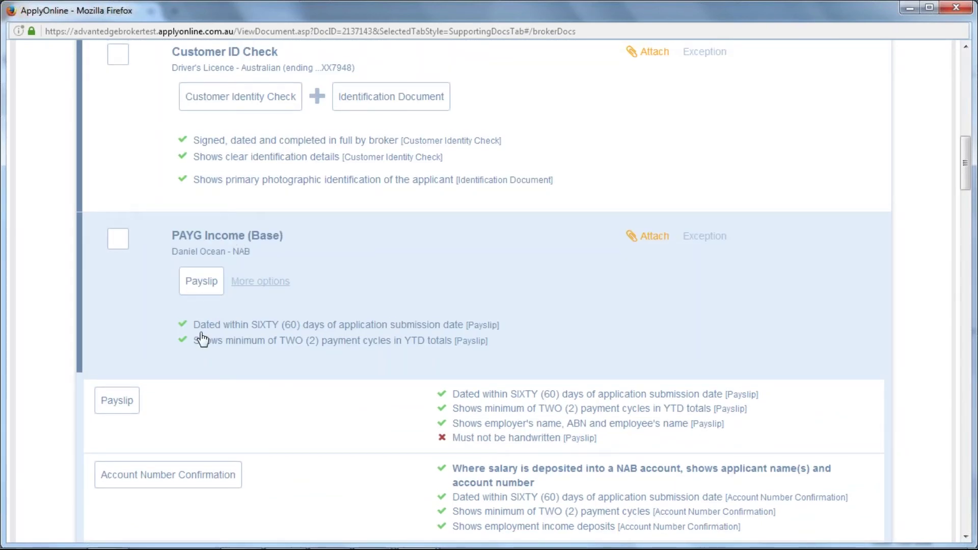
pyautogui.scroll(-8, 202, 339)
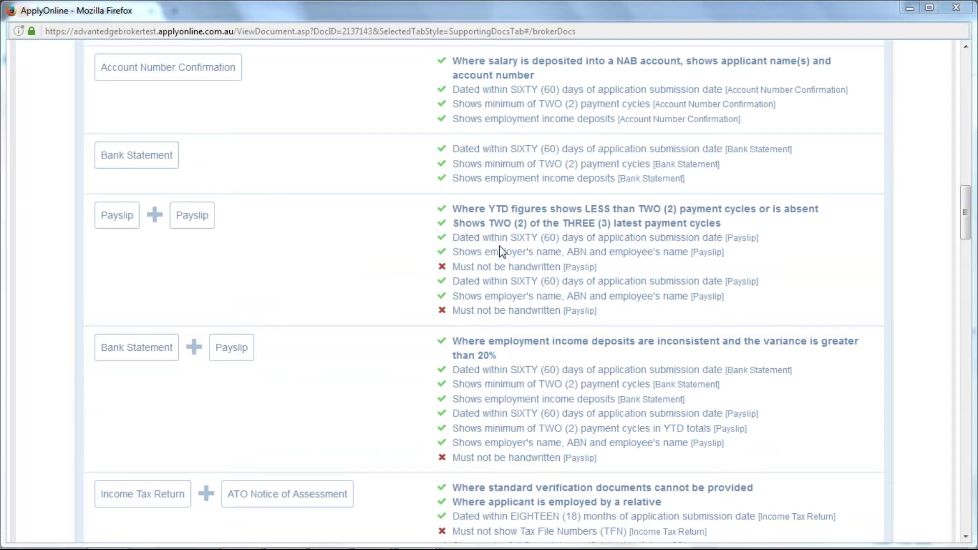
pyautogui.scroll(6, 921, 257)
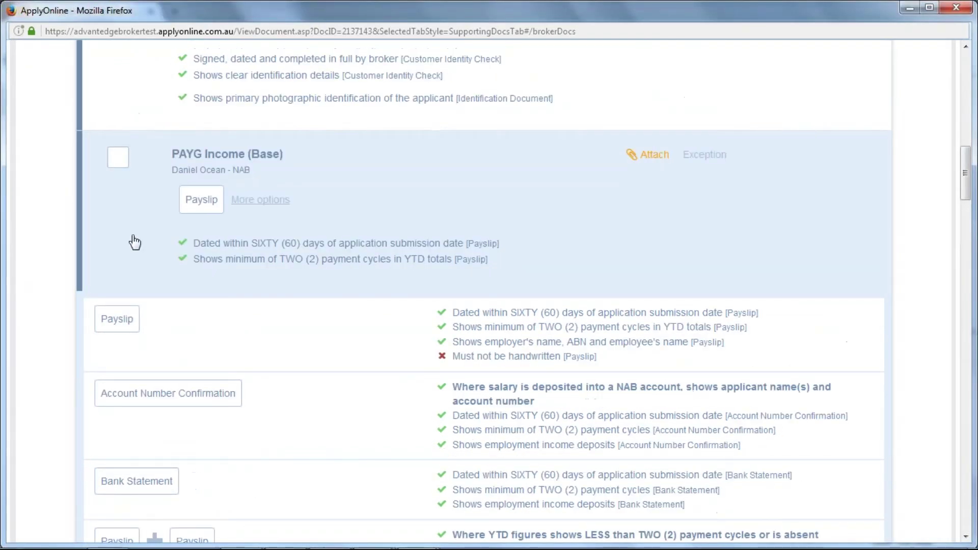
# Step: Flag NAB Personal Consent with an Other exception noting 'Already provided to the lend BDM'
pyautogui.click(142, 149)
pyautogui.scroll(-3, 143, 150)
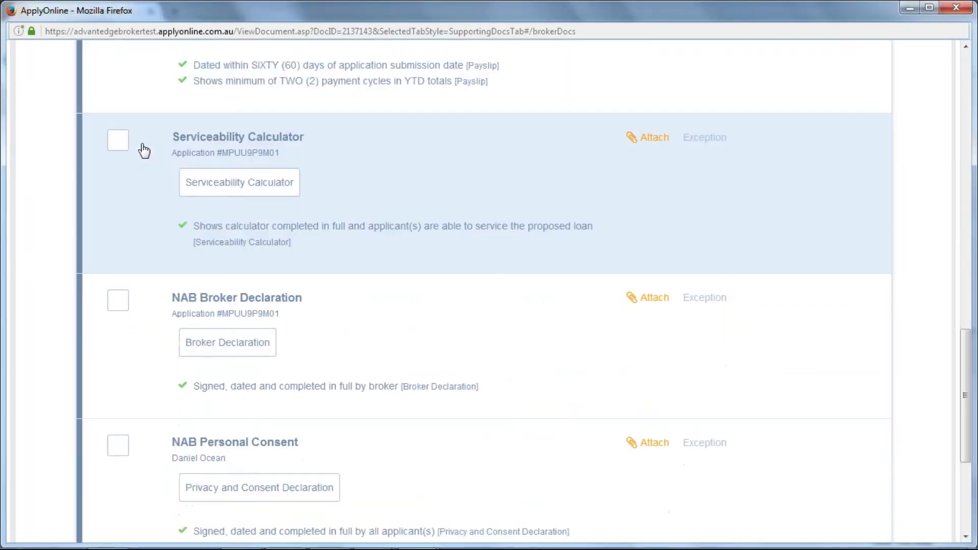
pyautogui.scroll(-1, 143, 150)
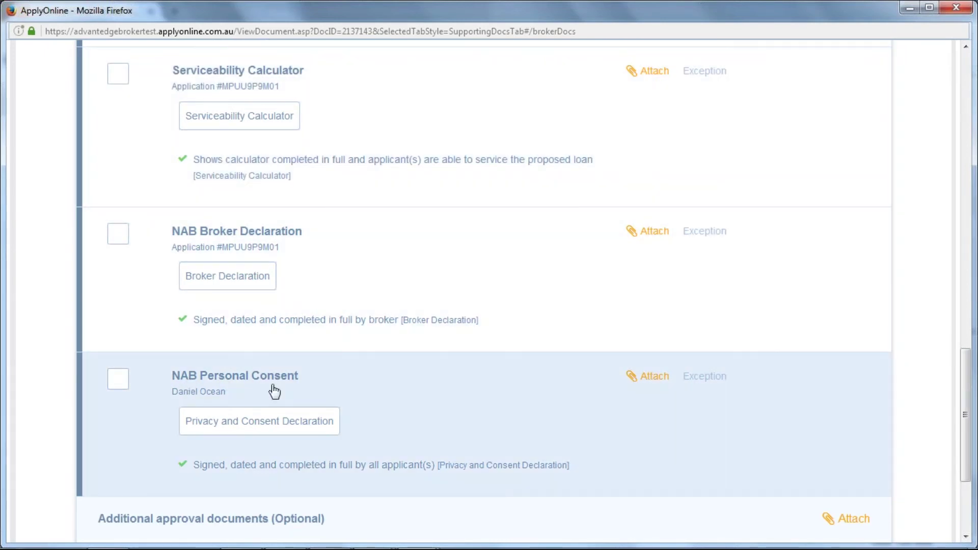
pyautogui.click(705, 378)
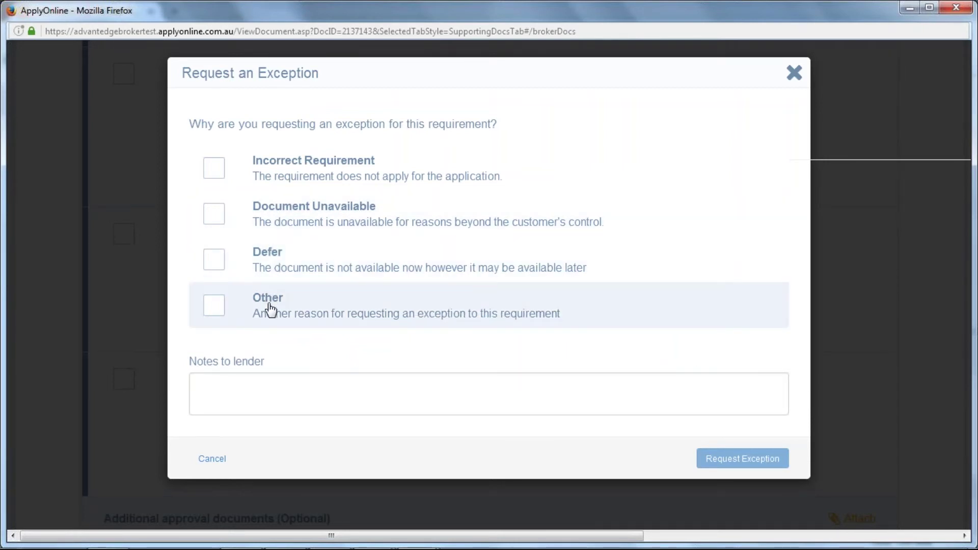
pyautogui.click(270, 309)
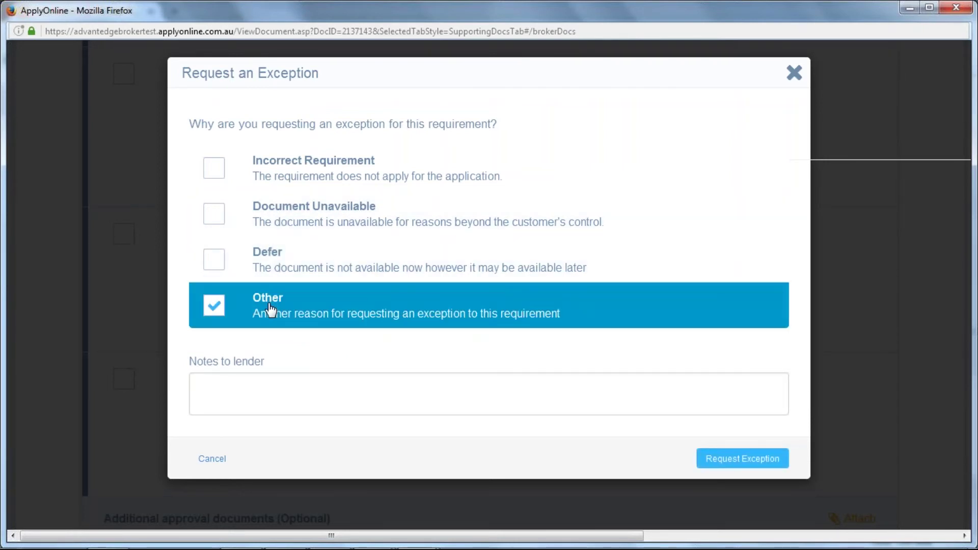
pyautogui.click(278, 384)
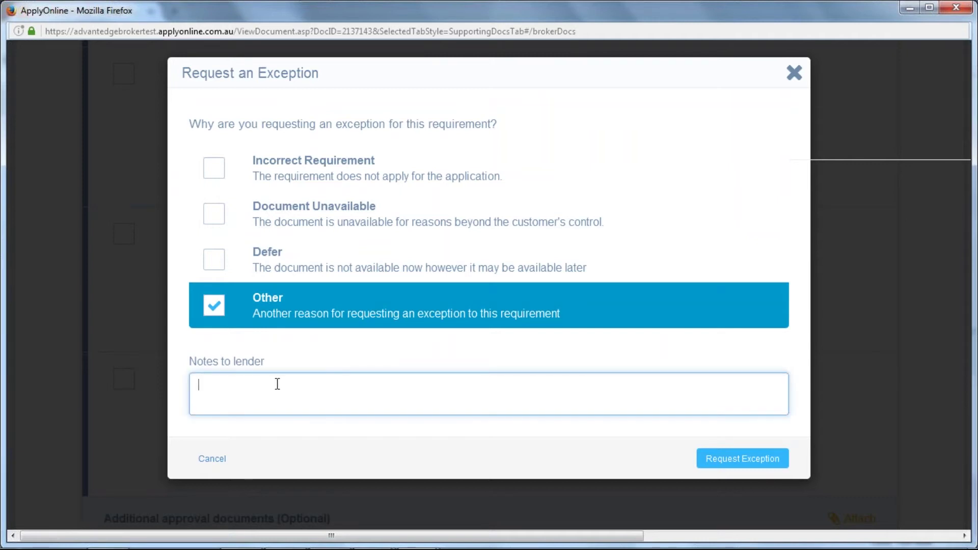
pyautogui.write('Already provided to the lend ')
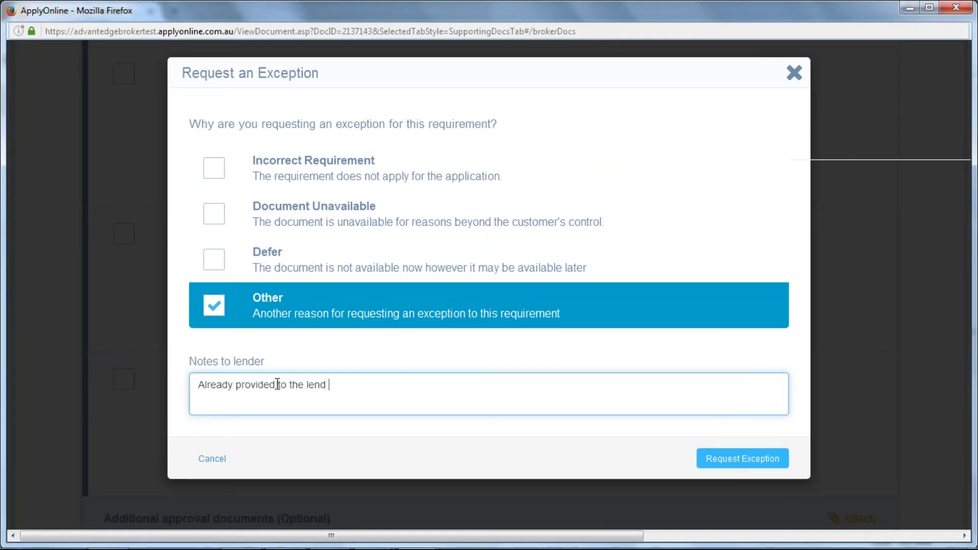
pyautogui.write('BDM')
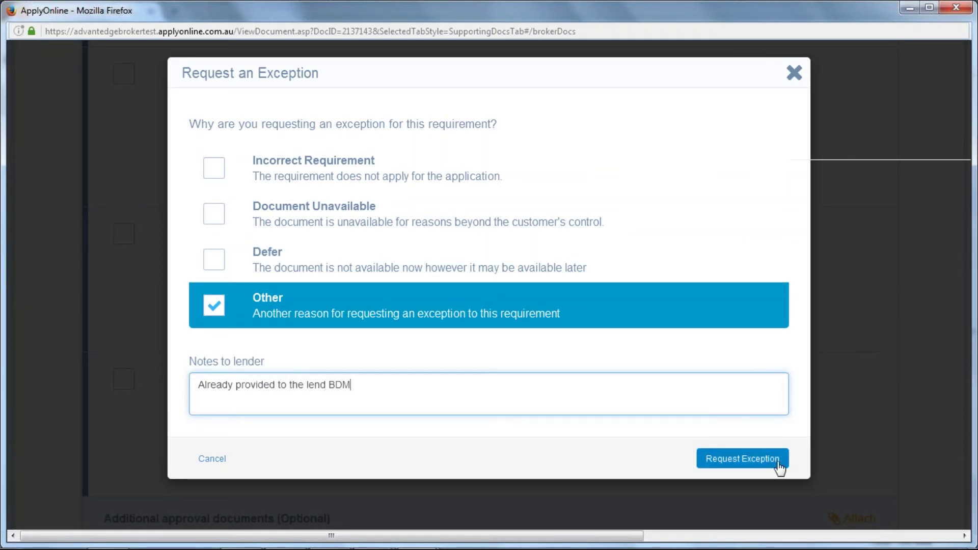
pyautogui.click(743, 458)
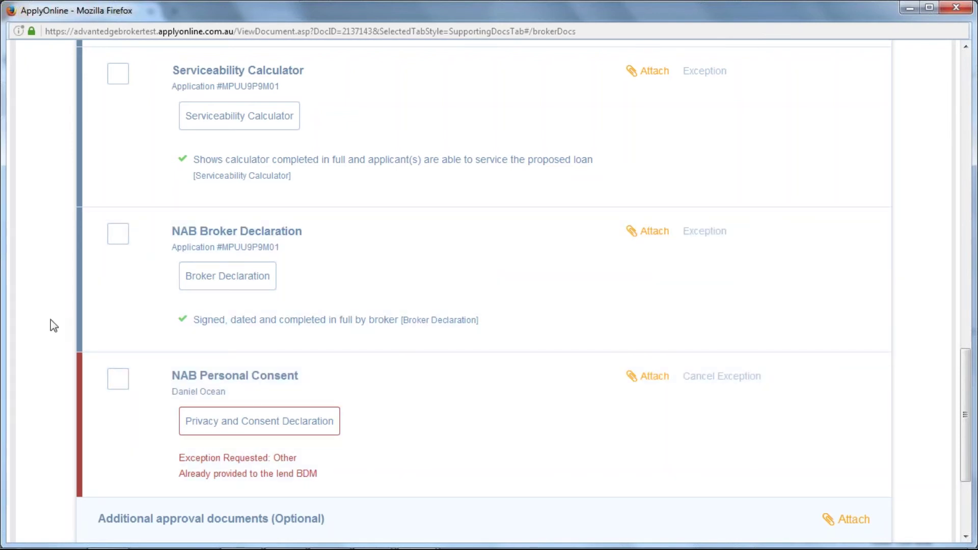
pyautogui.scroll(10, 50, 320)
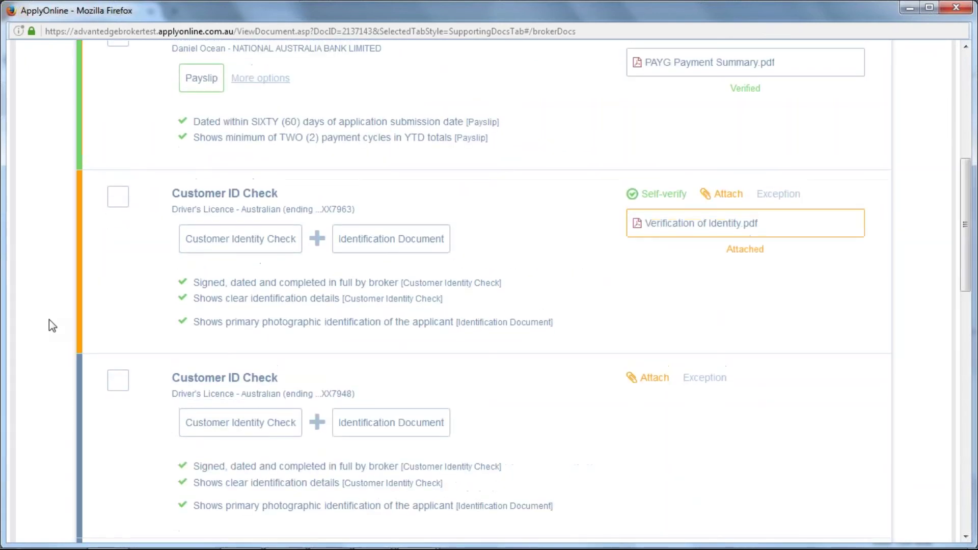
pyautogui.scroll(8, 49, 319)
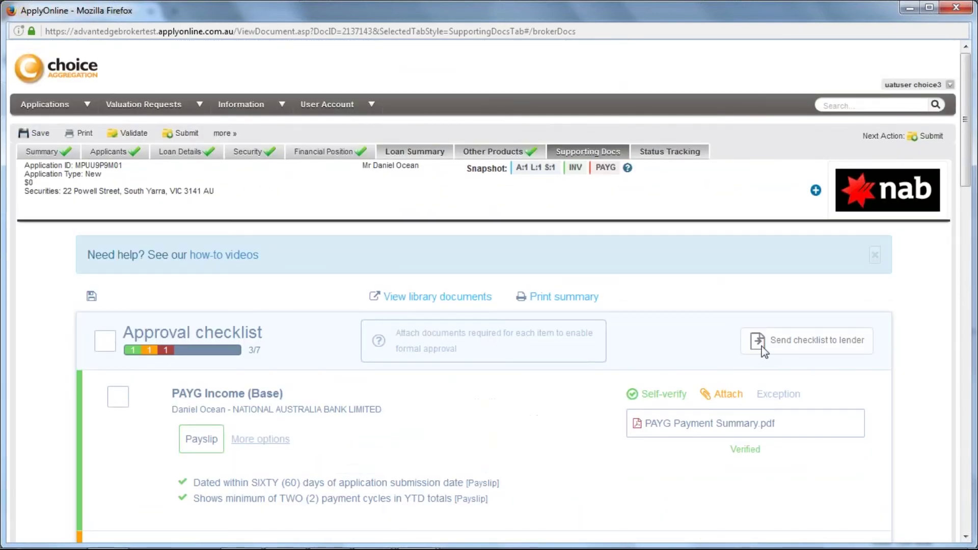